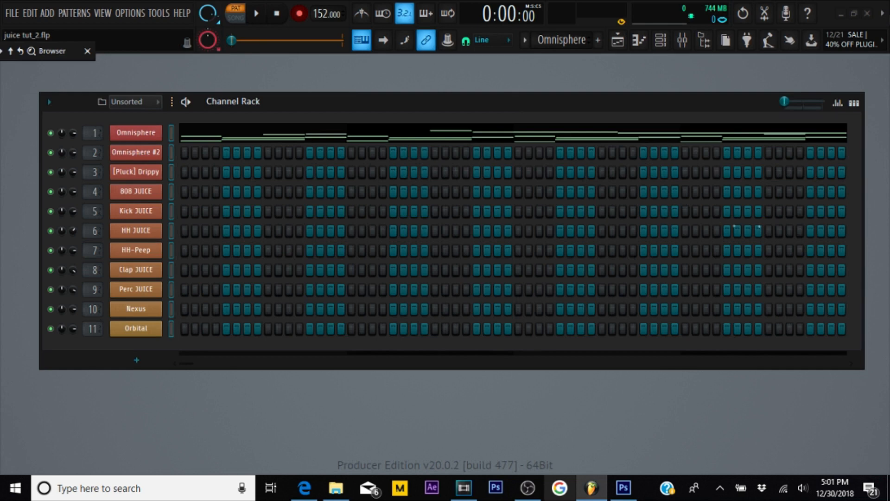
- Open the mixer and browse the effect plugins available for slot 9 of the Master track
left_click(683, 40)
left_click(577, 89)
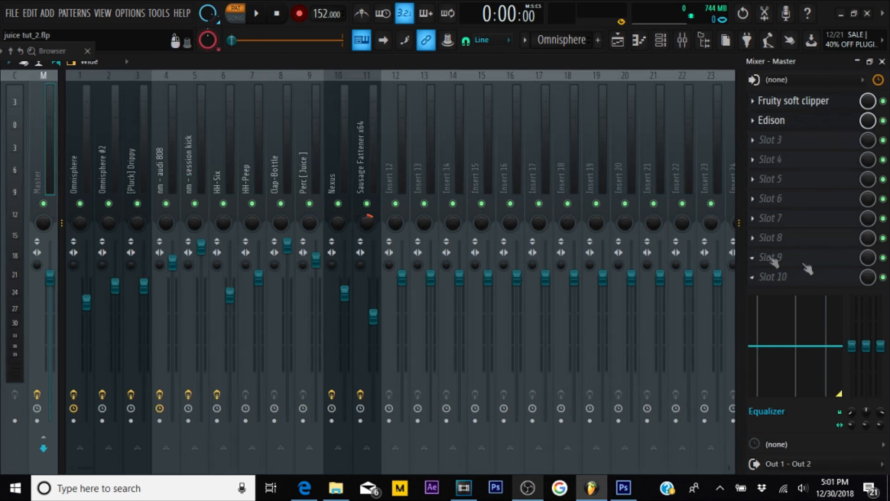
left_click(754, 259)
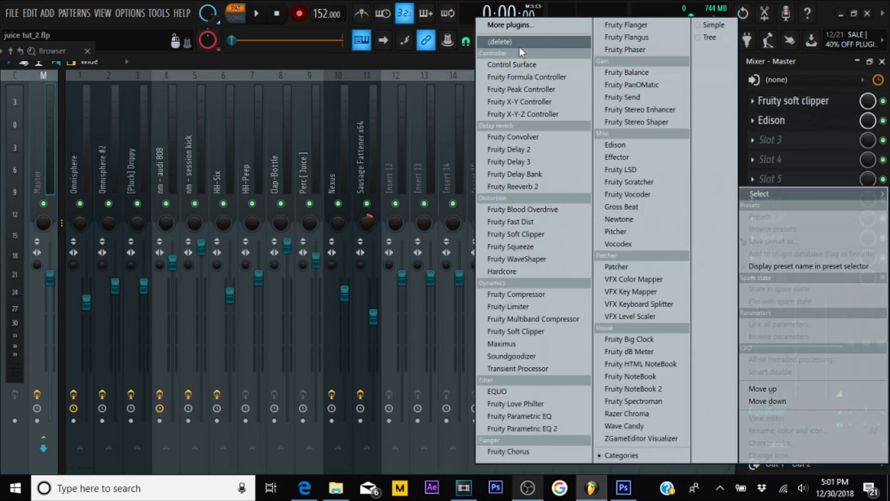
left_click(462, 61)
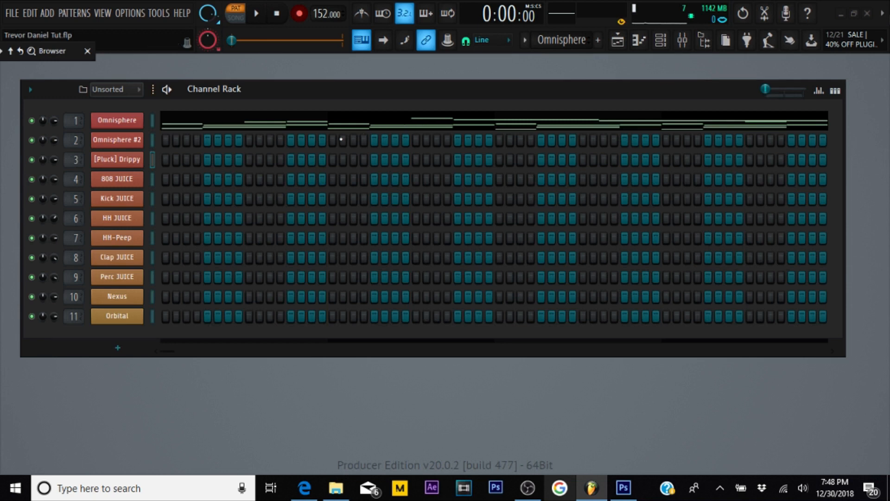
- View the patch loaded in the first Omnisphere channel, and open the channel's notes in the piano roll
left_click(129, 126)
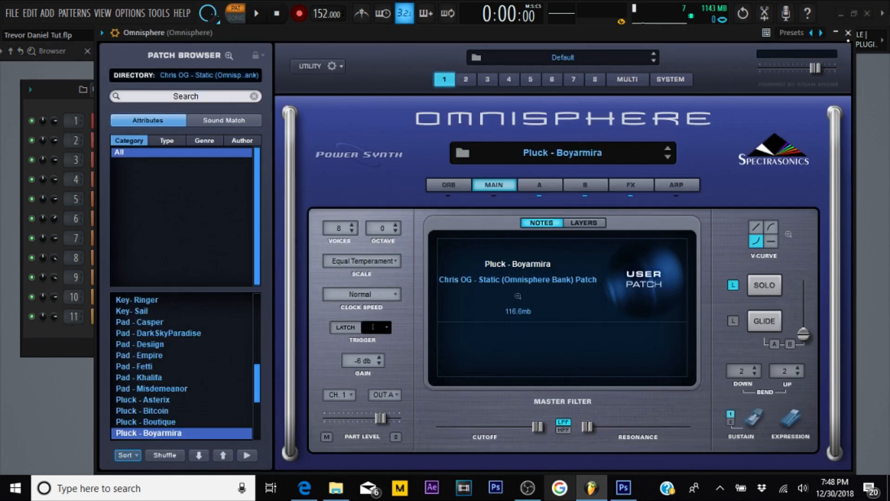
left_click(848, 33)
key("F7")
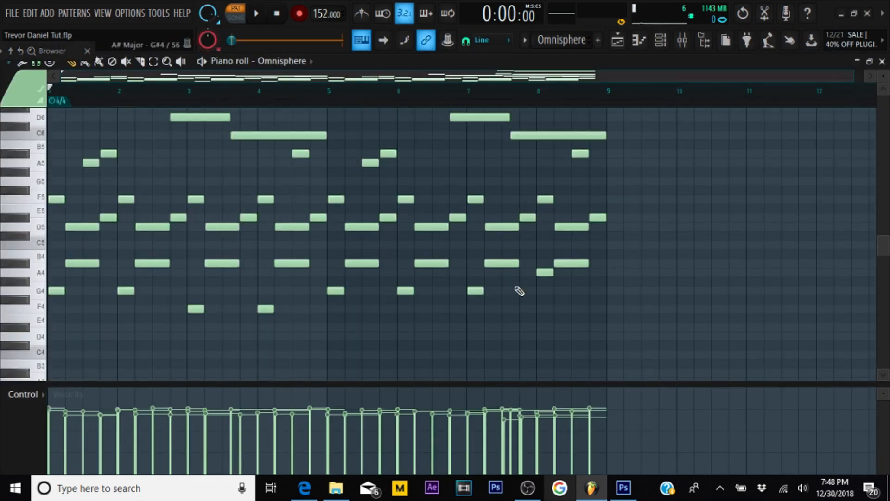
- Play the Omnisphere melody through in the piano roll, examine its note layout, and return to the channel rack
scroll(518, 289, "up", 5)
key("space")
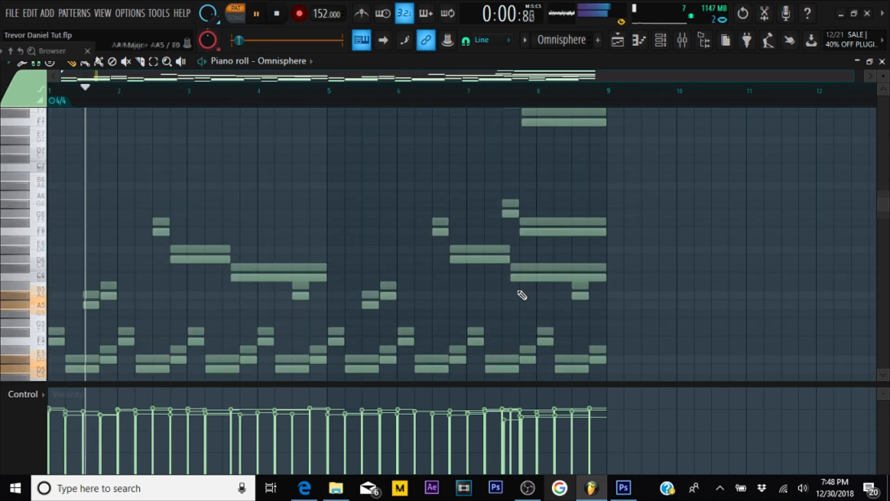
scroll(522, 295, "down", 3)
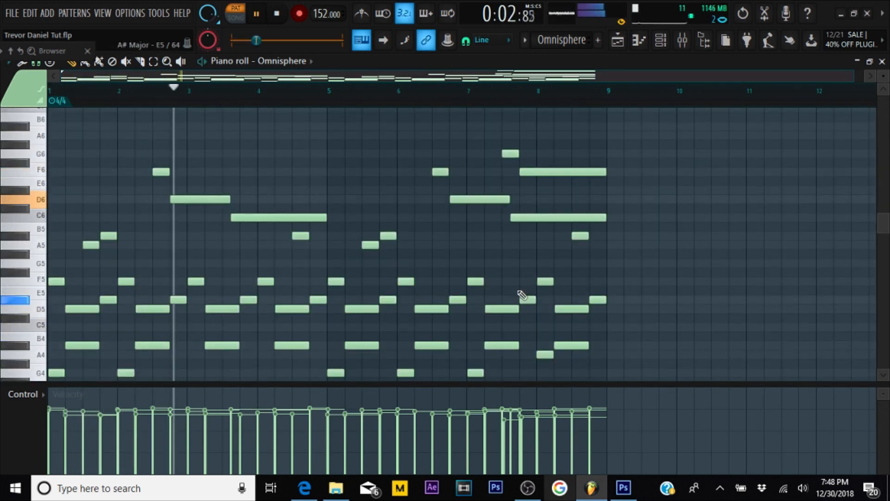
scroll(533, 295, "down", 1)
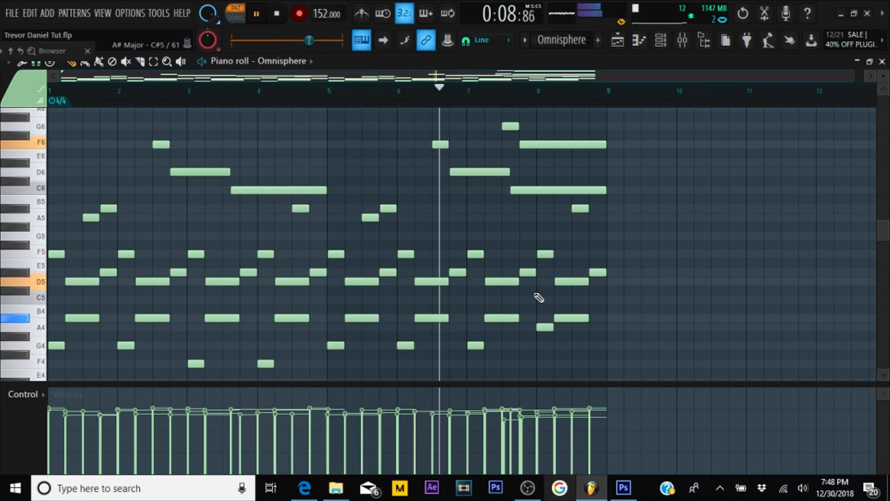
scroll(539, 297, "up", 2)
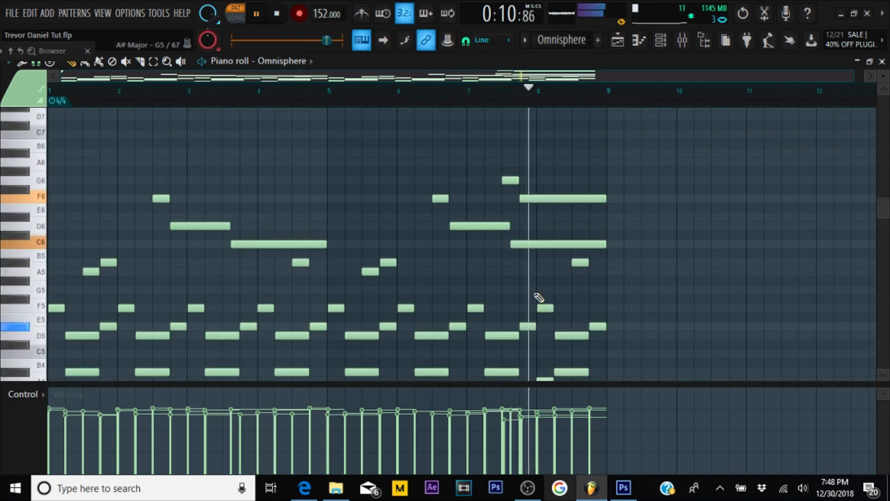
scroll(539, 297, "up", 3)
scroll(540, 293, "down", 5)
key("space")
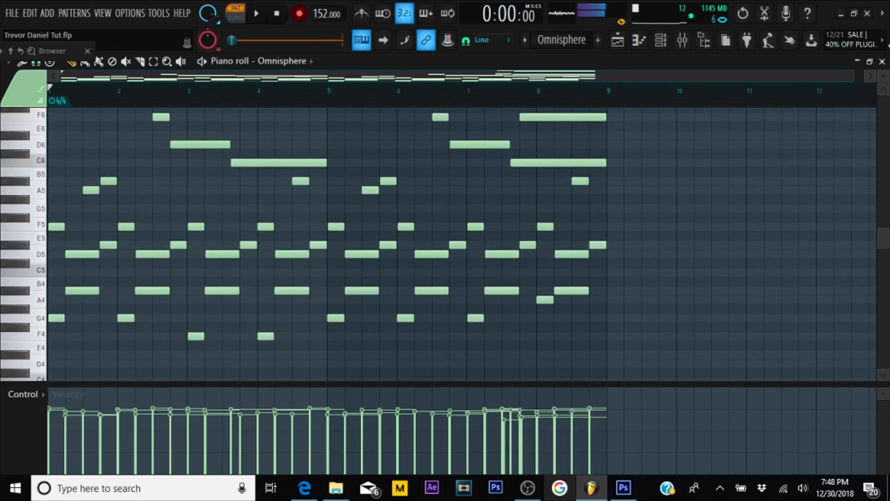
left_click(882, 62)
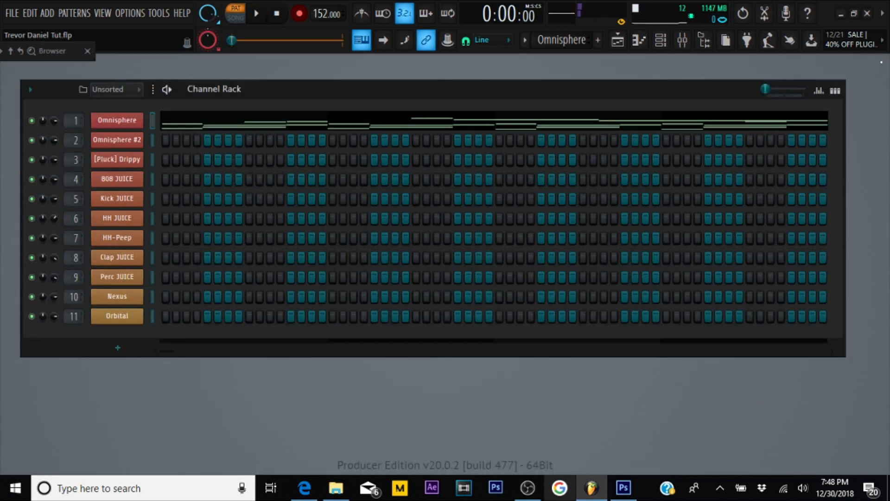
left_click(369, 128)
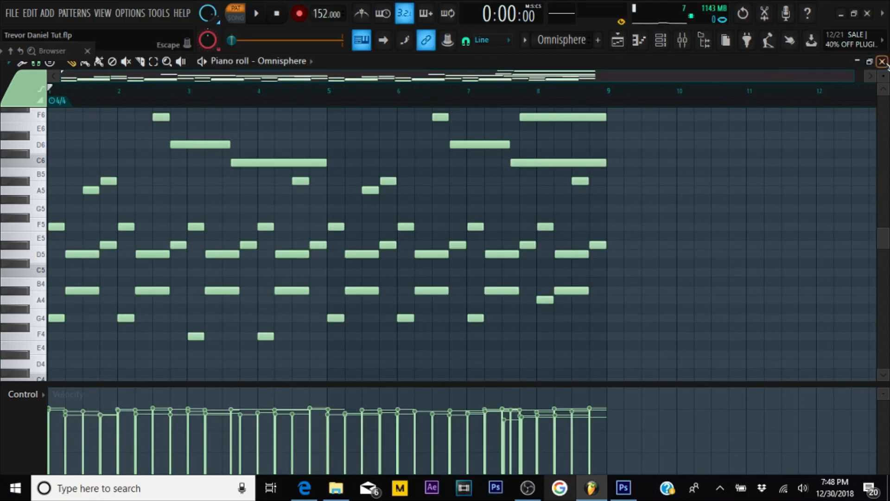
left_click(882, 62)
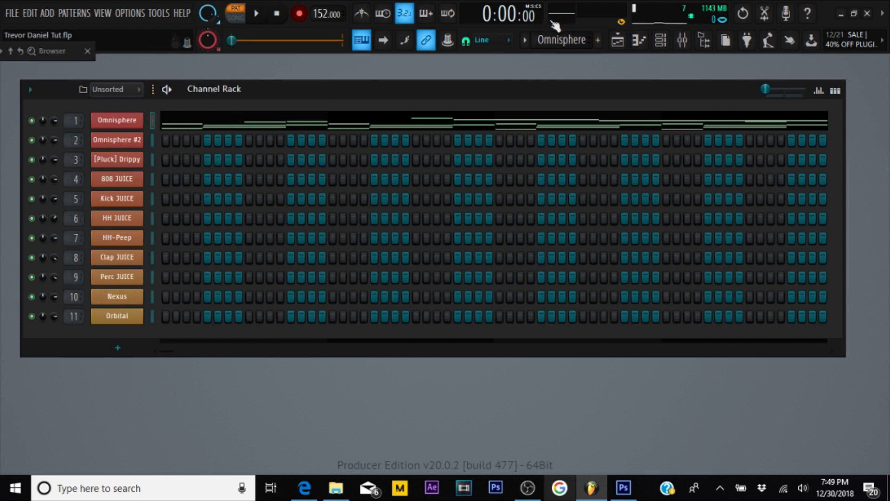
- Switch to the Omnisphere #2 pattern and view the instrument on its channel
left_click_drag(555, 40, 555, 35)
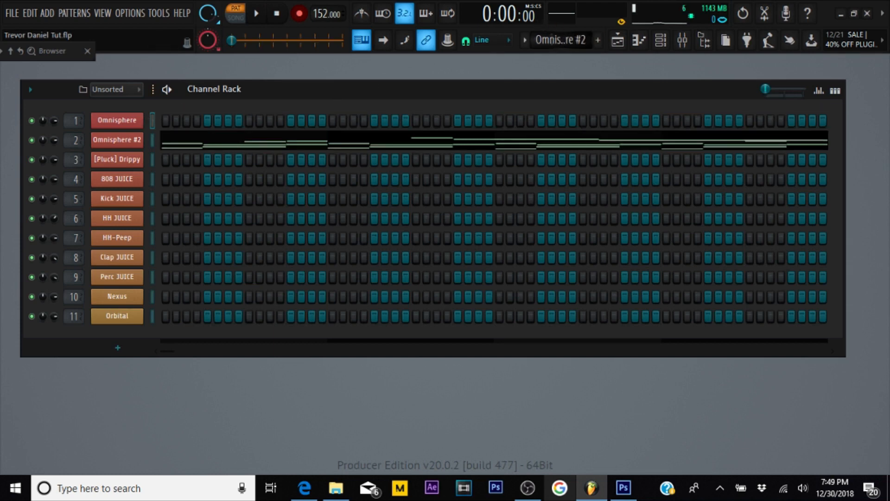
left_click(140, 138)
left_click(833, 46)
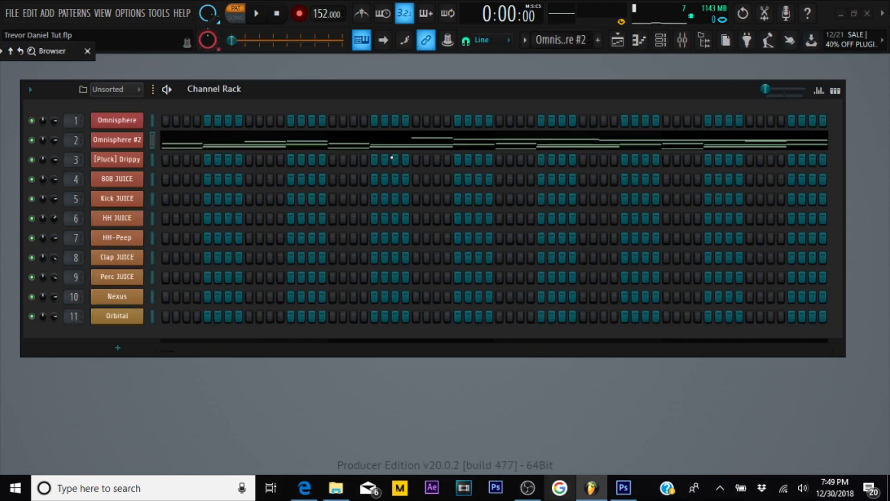
- Play the Omnisphere #2 notes in the piano roll and return to the channel rack
left_click(399, 141)
key("space")
scroll(482, 195, "down", 1)
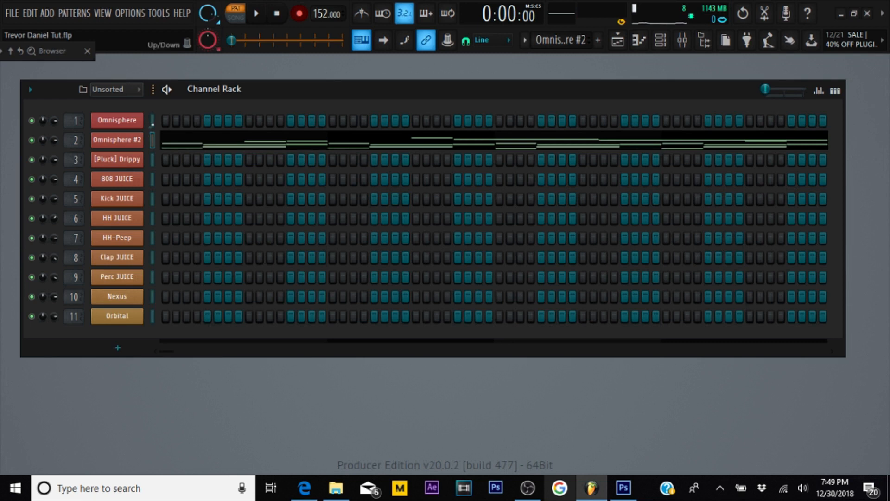
key("q")
- Switch to the [Pluck] Drippy pattern and view the ElectraX settings of its channel
left_click_drag(547, 39, 547, 33)
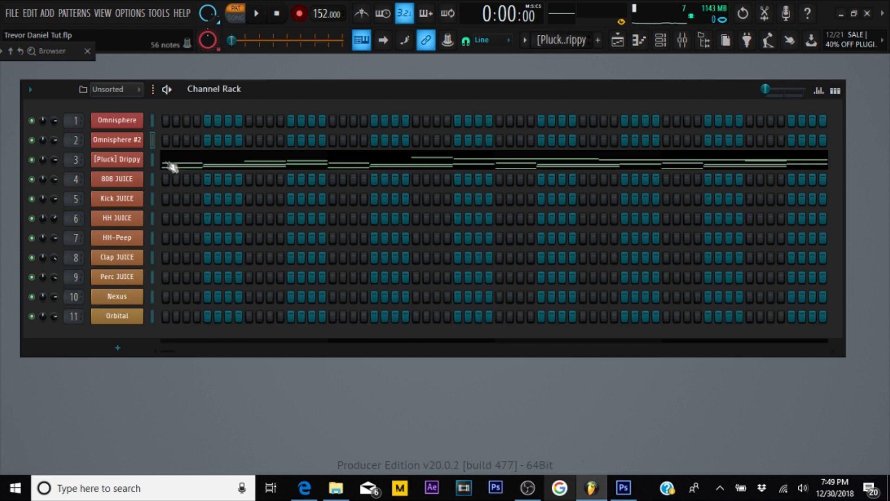
left_click(140, 160)
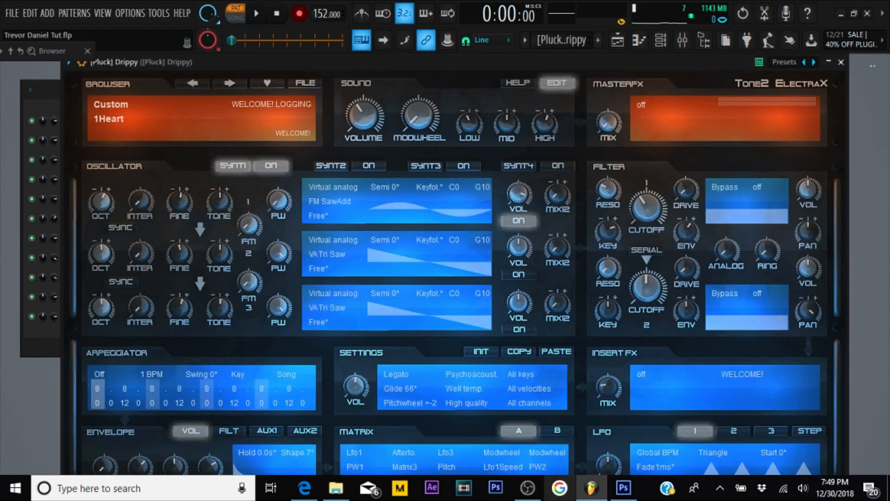
left_click(841, 61)
- Play the [Pluck] Drippy melody through in the piano roll, examine its low and high notes, and close the roll
left_click(350, 164)
key("space")
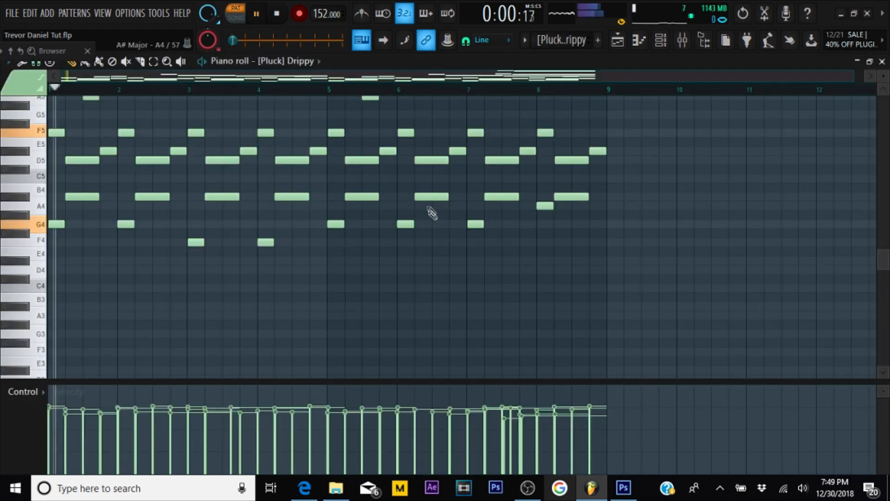
scroll(431, 213, "up", 4)
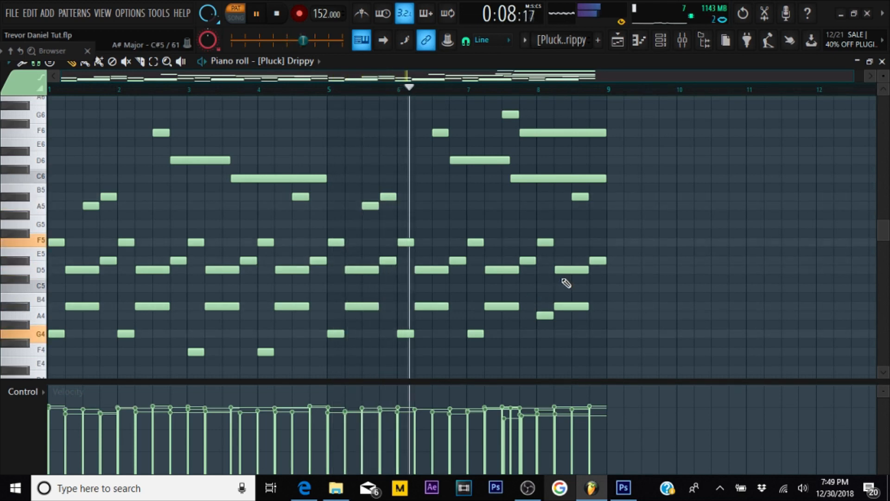
scroll(570, 280, "up", 2)
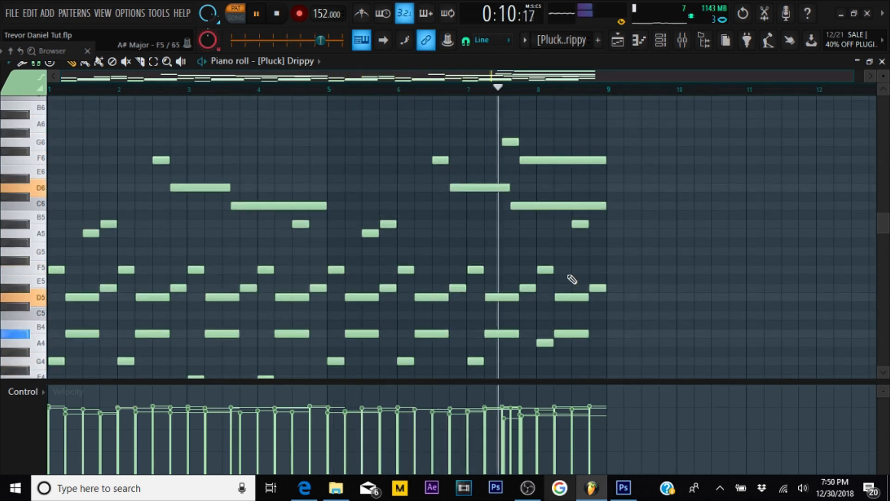
scroll(573, 278, "up", 4)
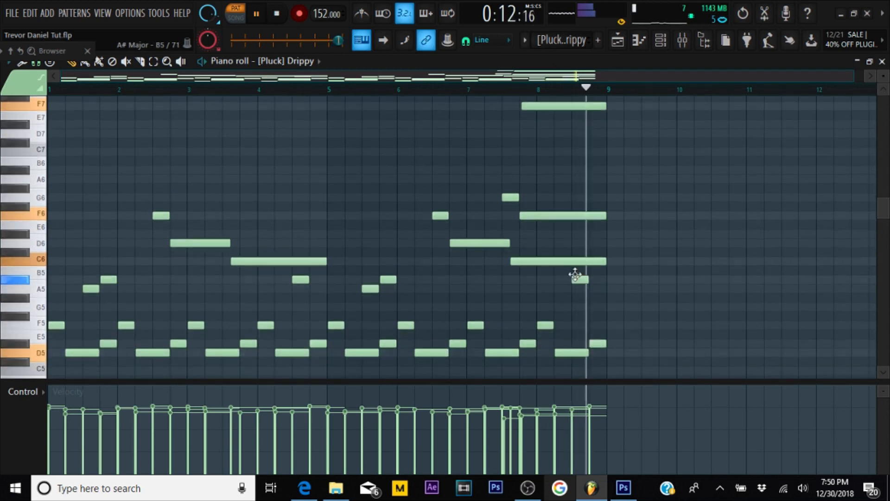
scroll(579, 279, "down", 1)
key("space")
left_click(882, 61)
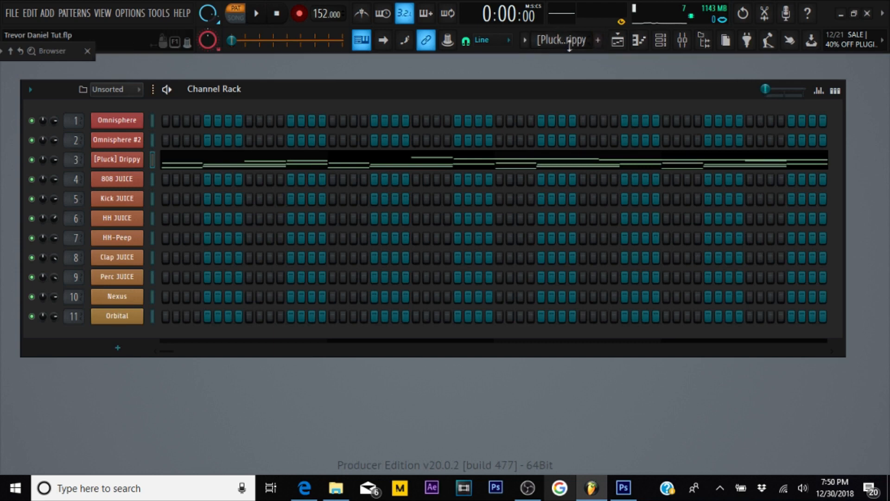
- Switch to the Nexus pattern and view the preset loaded in its channel
scroll(562, 41, "down", 9)
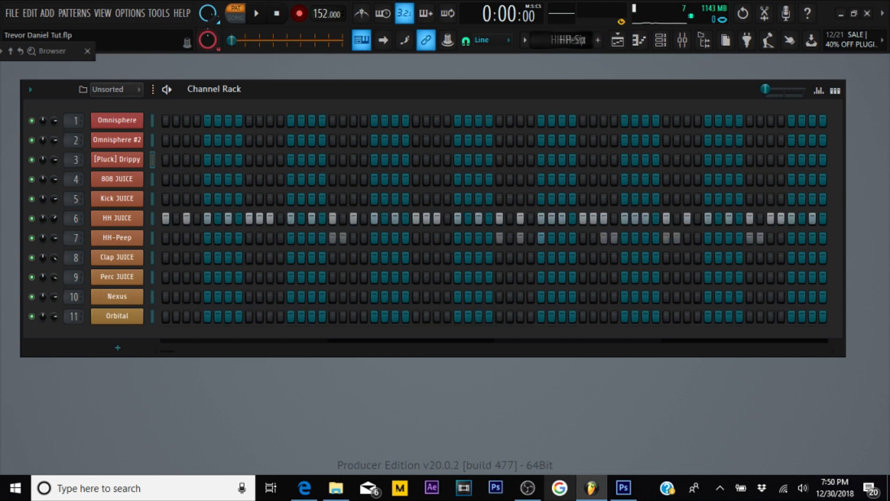
scroll(562, 40, "up", 2)
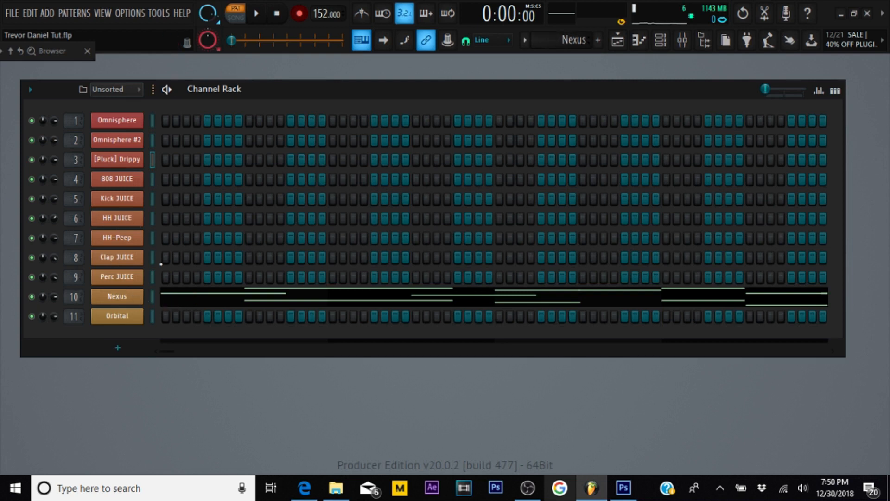
left_click(118, 297)
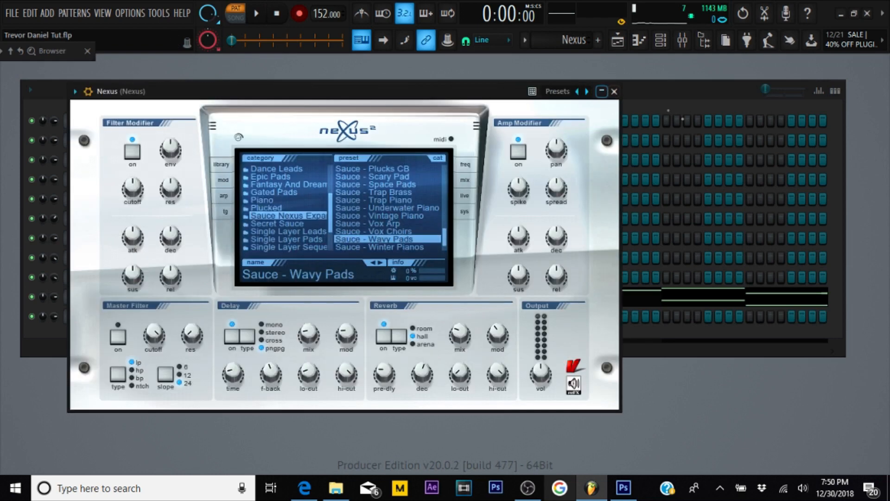
left_click(615, 92)
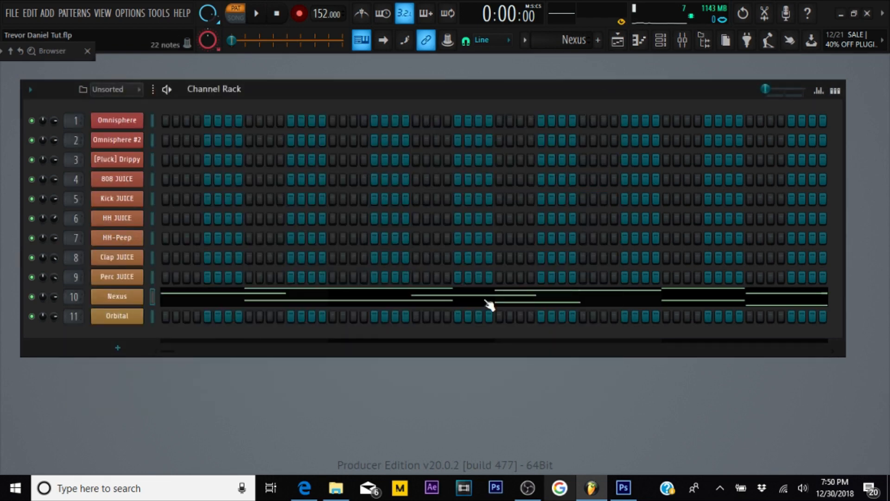
- Play the Nexus pattern in the piano roll and align the second of the adjoining G7 notes with the start of bar 5
left_click(486, 303)
key("space")
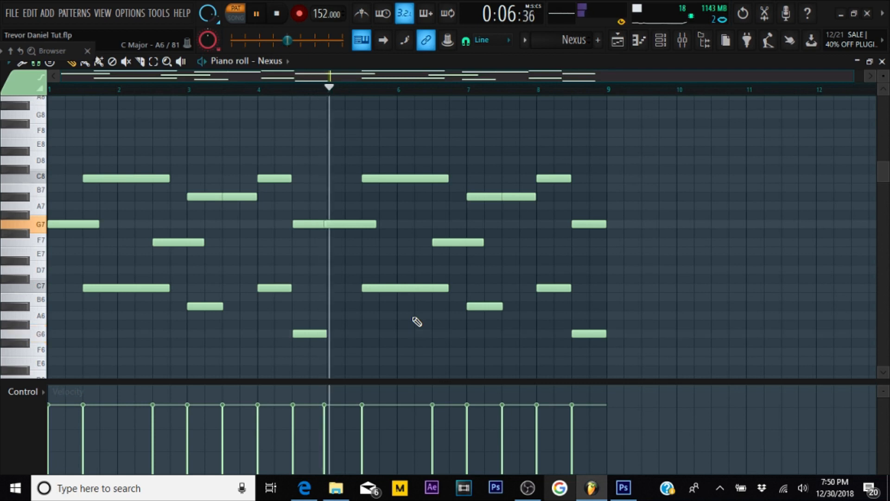
left_click_drag(357, 225, 360, 226)
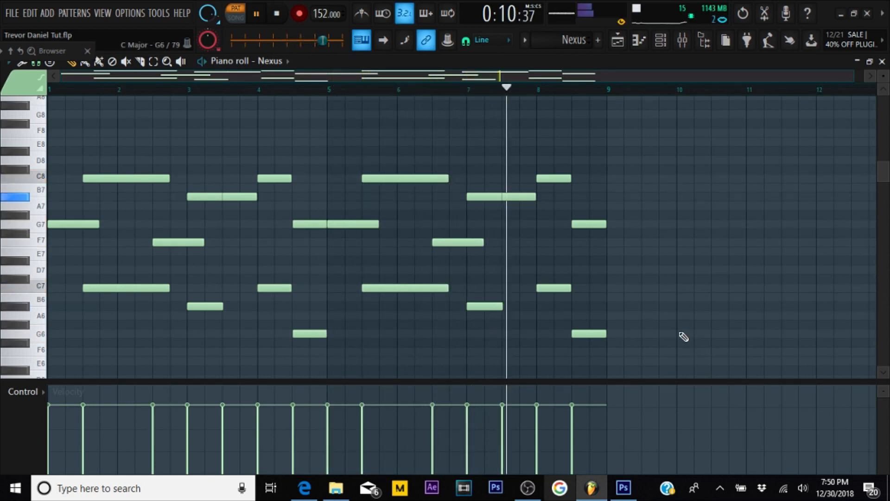
key("space")
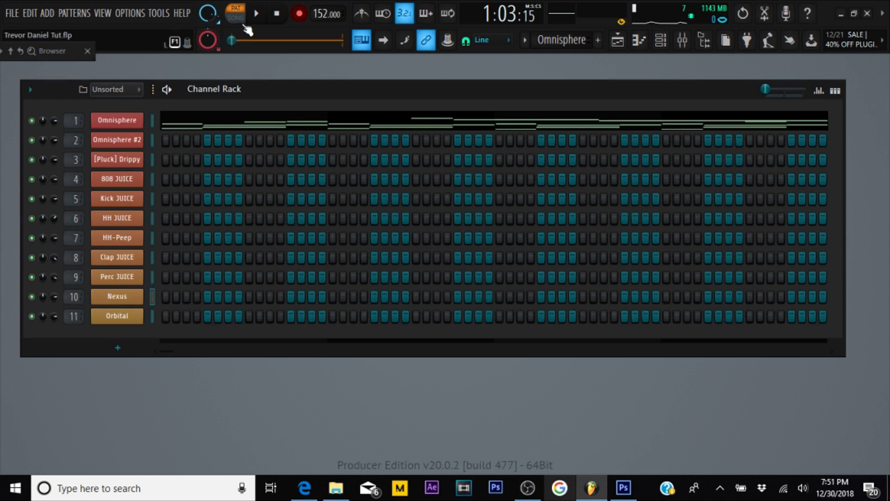
- Play back the arrangement in song mode to hear the melody layers together, and stop playback
key("space")
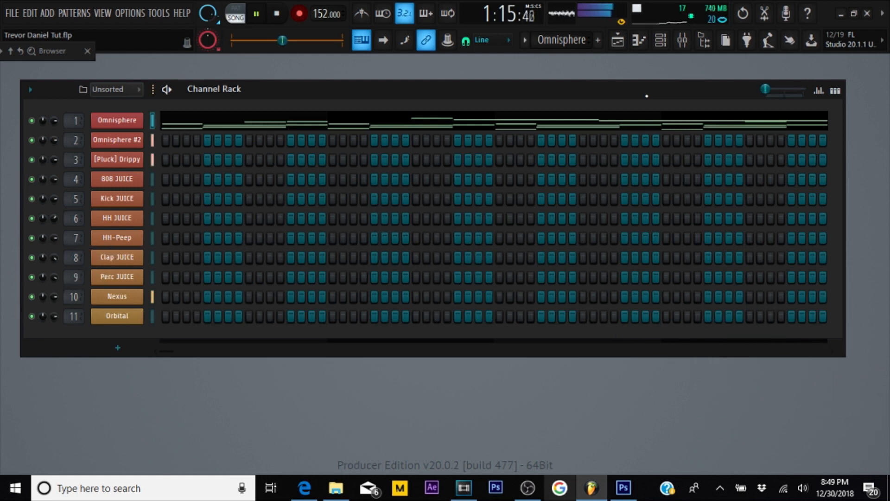
key("space")
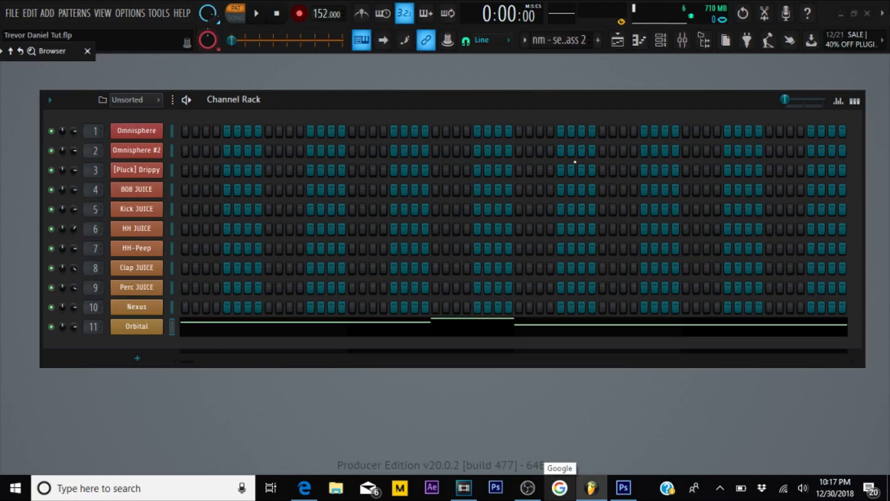
- View the Sytrus settings of the Orbital channel and open its bass notes in the piano roll
left_click(159, 328)
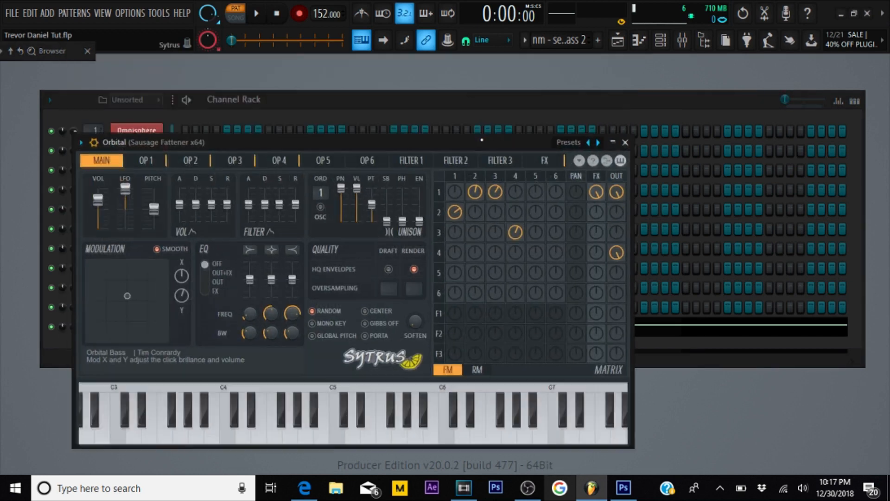
left_click_drag(482, 139, 530, 126)
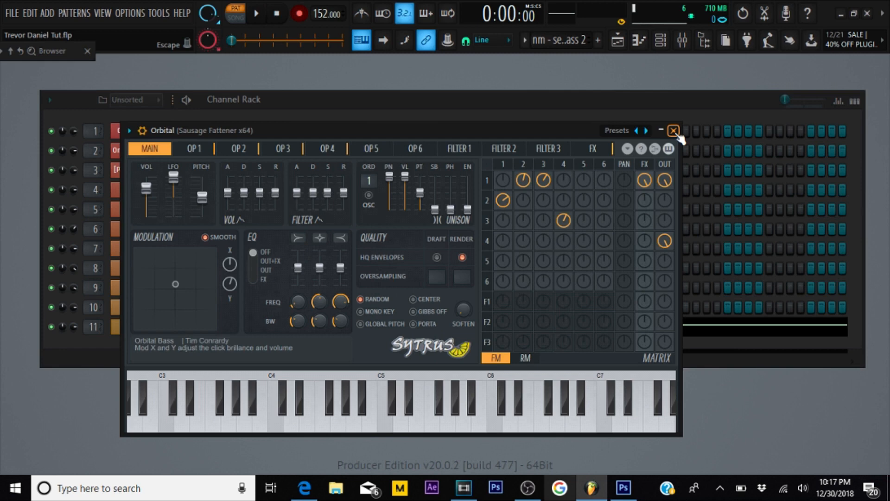
left_click(674, 130)
left_click(217, 326)
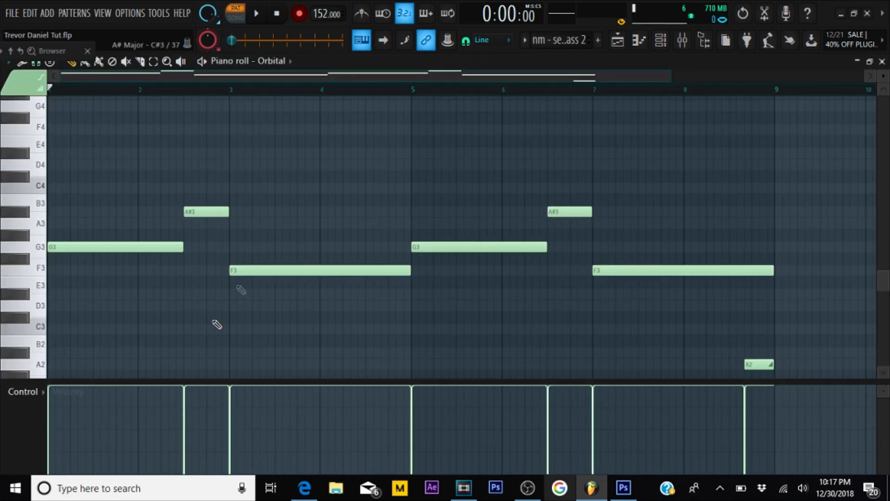
- Examine the Orbital bass notes, including the low A2 at the end, play them back, and close the piano roll
scroll(277, 91, "down", 1)
scroll(131, 244, "up", 3)
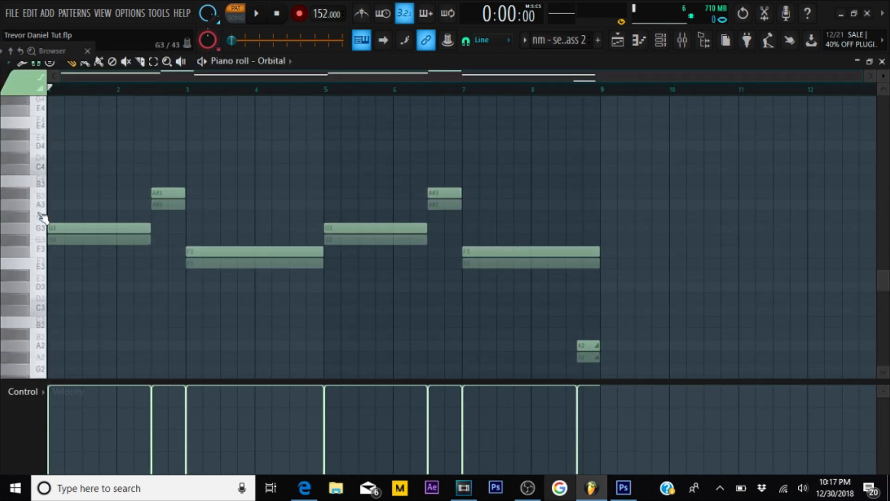
scroll(134, 285, "down", 1)
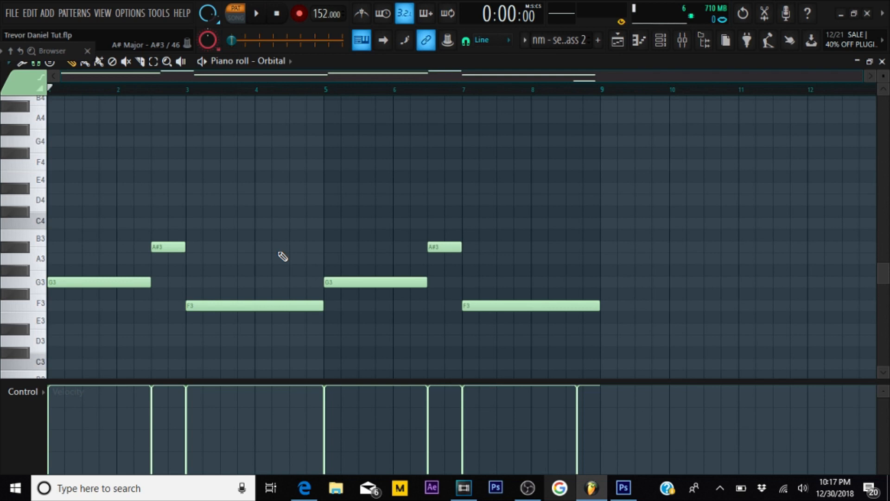
scroll(228, 236, "down", 3)
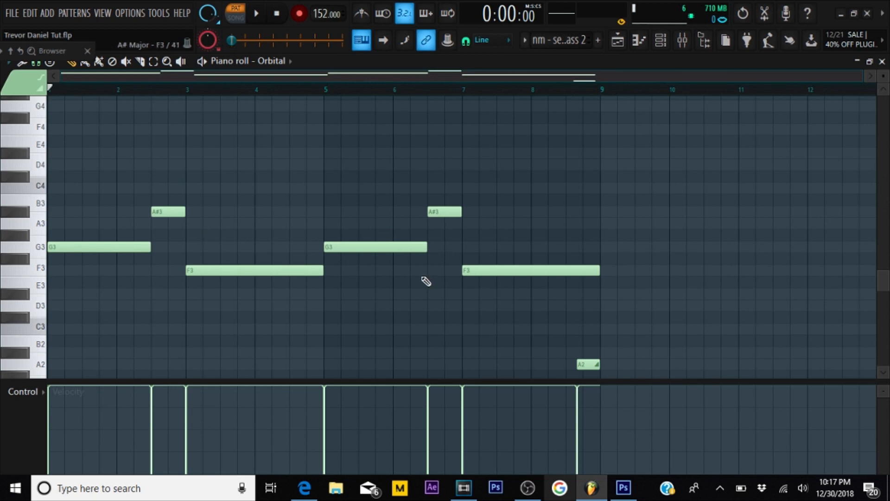
key("space")
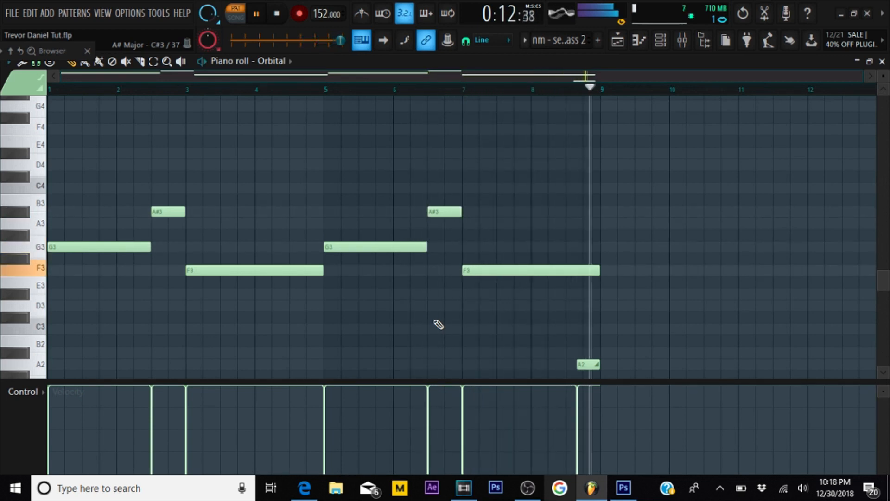
key("space")
scroll(585, 328, "down", 3)
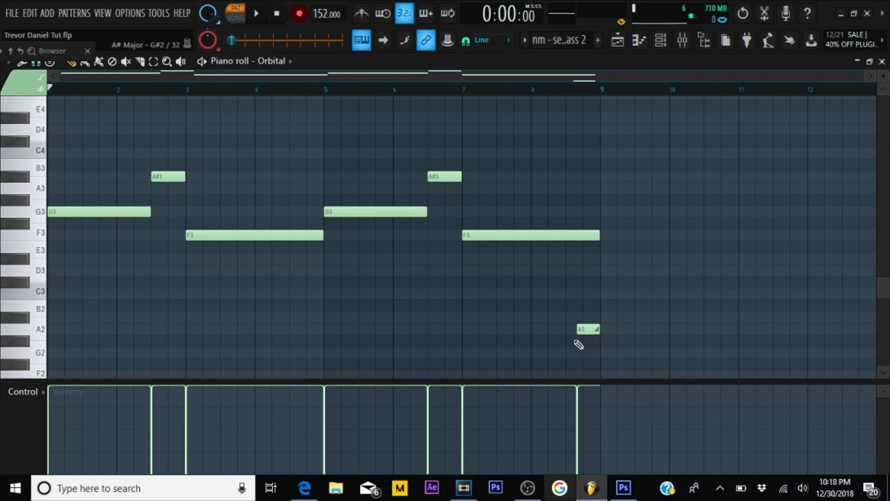
left_click(882, 61)
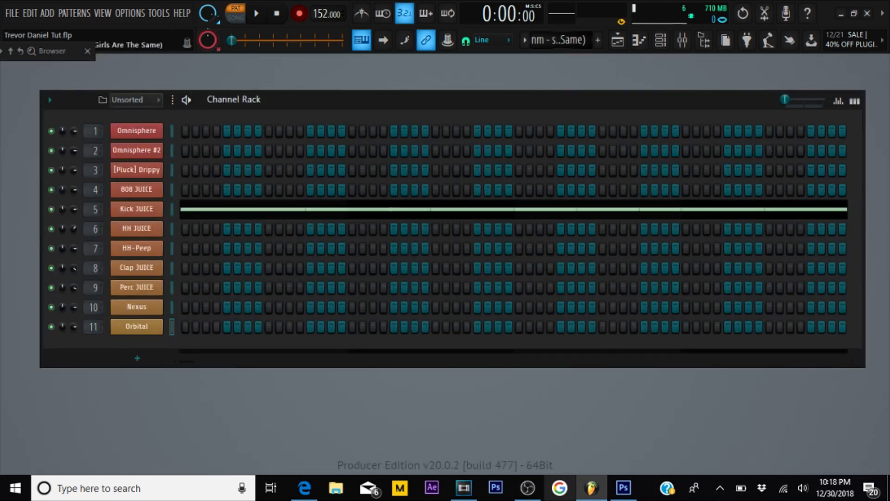
- Switch to the 808 pattern and open the 808 JUICE channel's notes in the piano roll
scroll(550, 43, "down", 1)
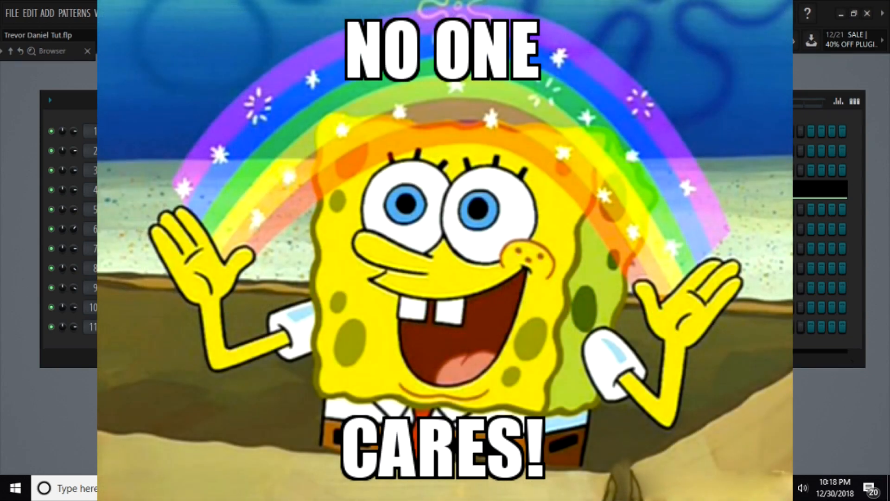
key("F7")
scroll(326, 282, "up", 5)
scroll(414, 273, "down", 4)
scroll(366, 304, "up", 14)
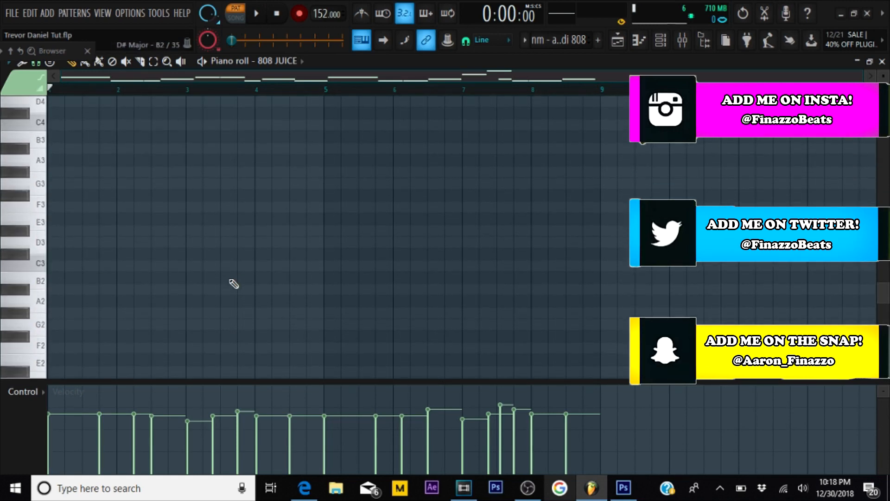
scroll(222, 303, "up", 2)
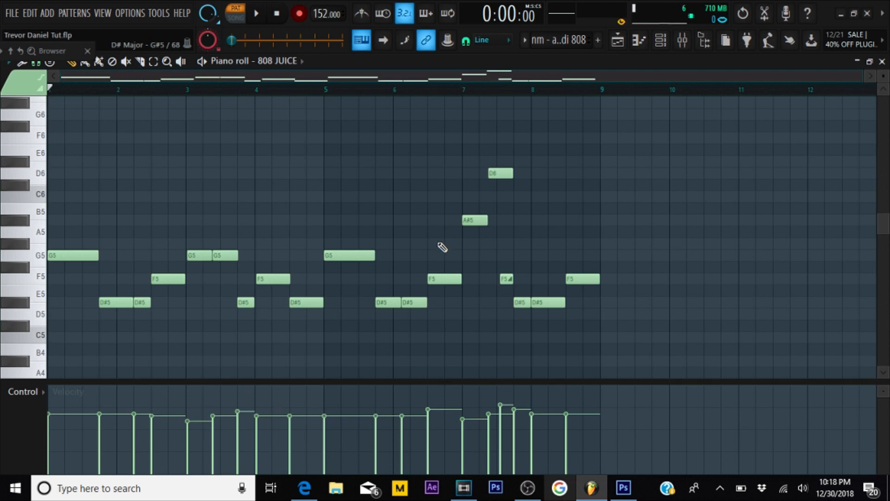
- Play the 808 JUICE notes, stop playback, and close the piano roll
key("space")
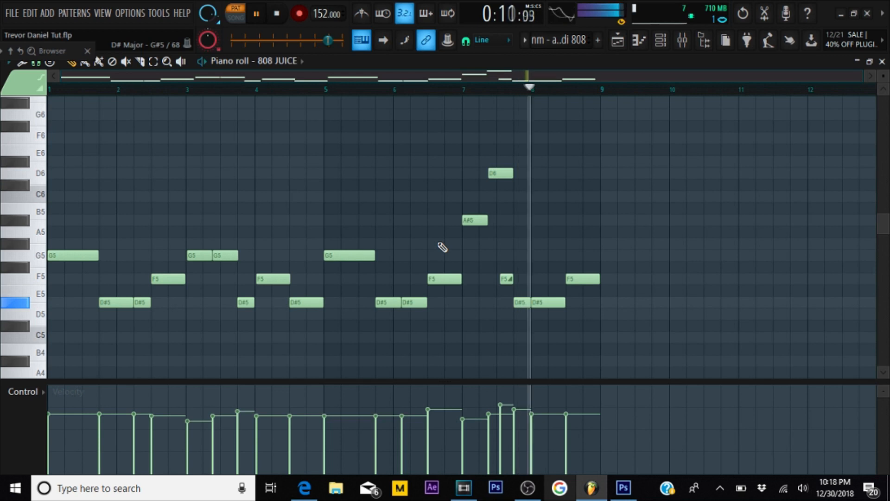
key("space")
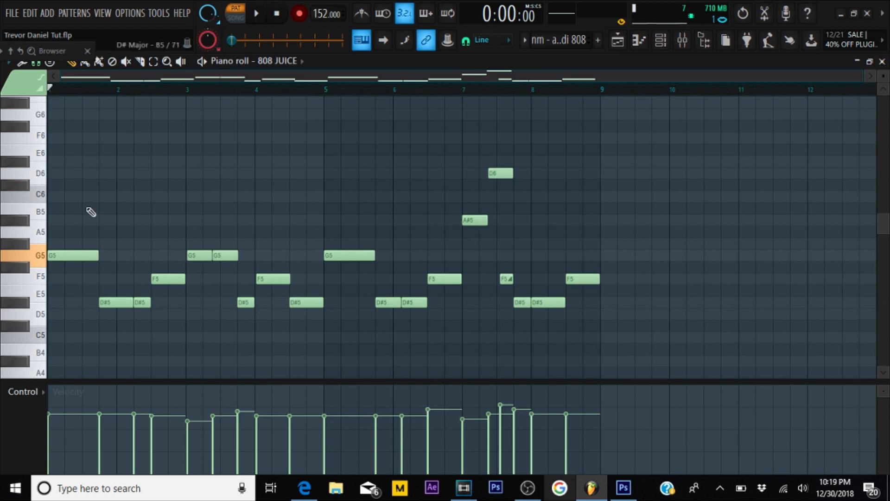
left_click(882, 62)
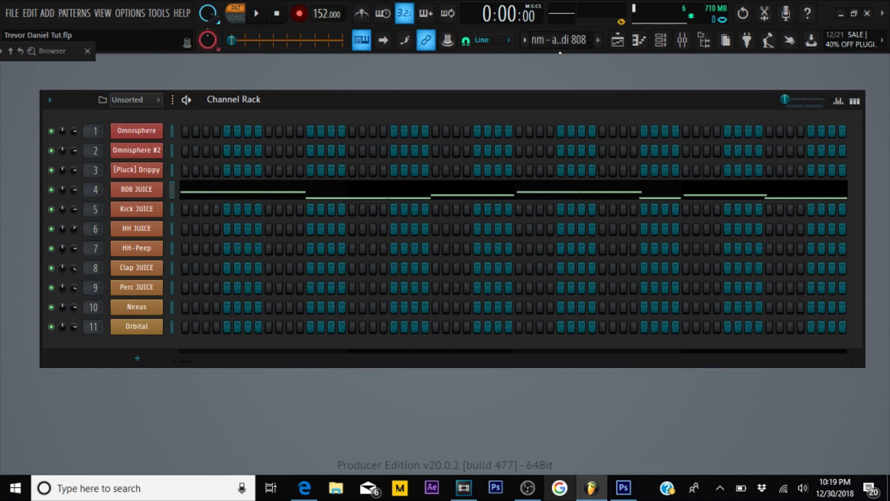
- Switch to the kick pattern and open the Kick JUICE channel's notes in the piano roll
scroll(563, 36, "down", 1)
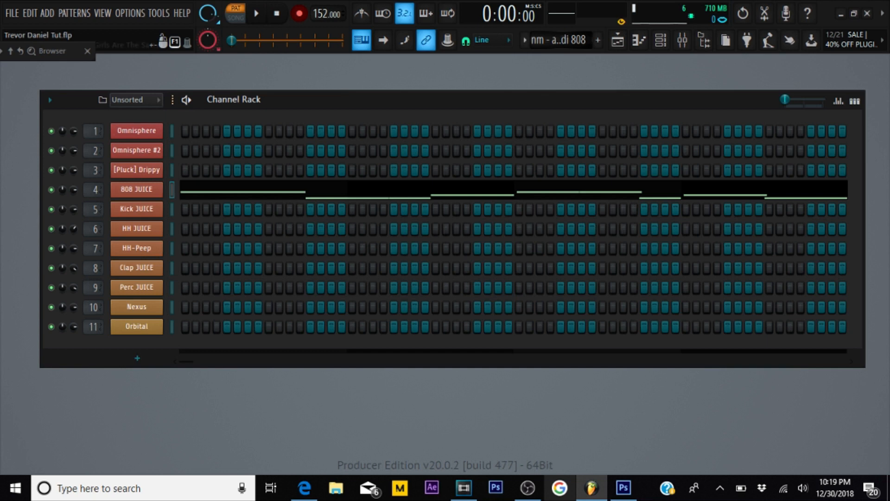
scroll(563, 39, "up", 1)
right_click(151, 194)
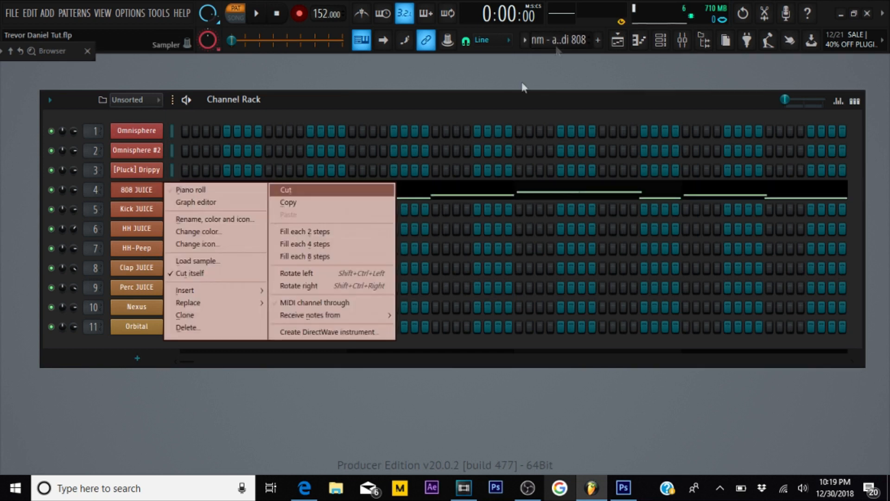
left_click(567, 41)
scroll(566, 39, "up", 1)
scroll(566, 40, "down", 1)
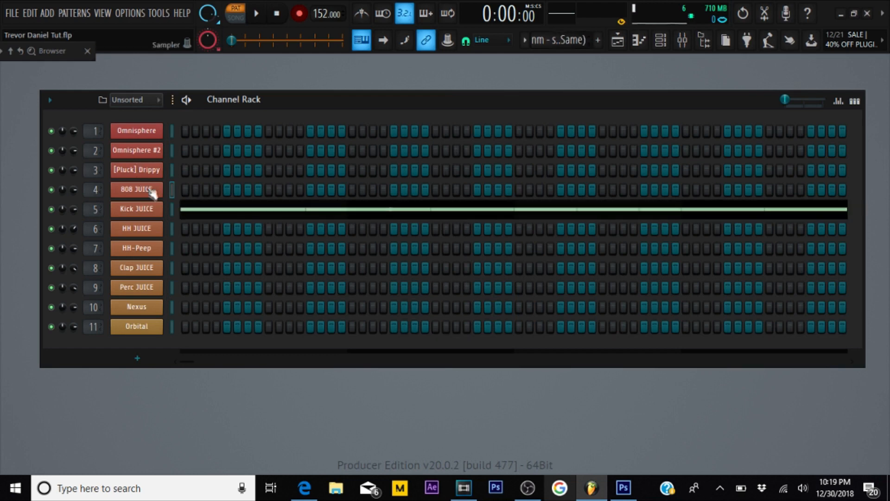
right_click(151, 211)
left_click(448, 212)
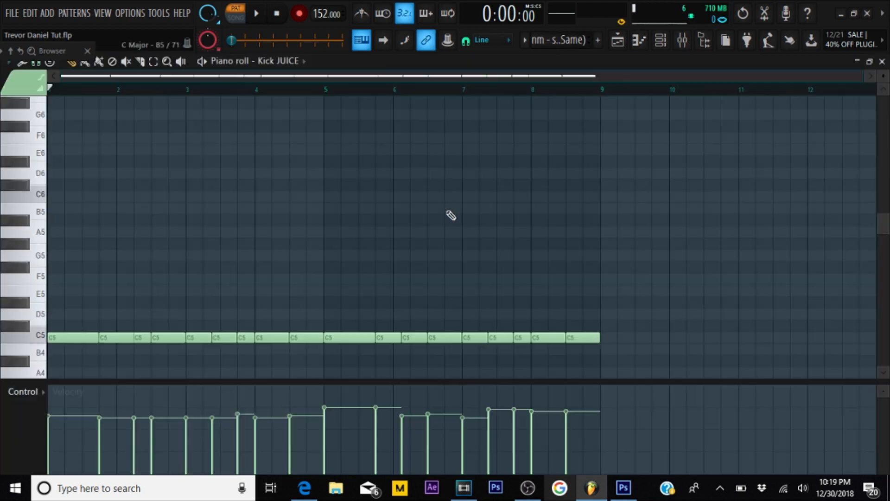
- Review the row of C5 kick notes, play them back, and stop playback
scroll(389, 132, "down", 5)
scroll(291, 260, "up", 3)
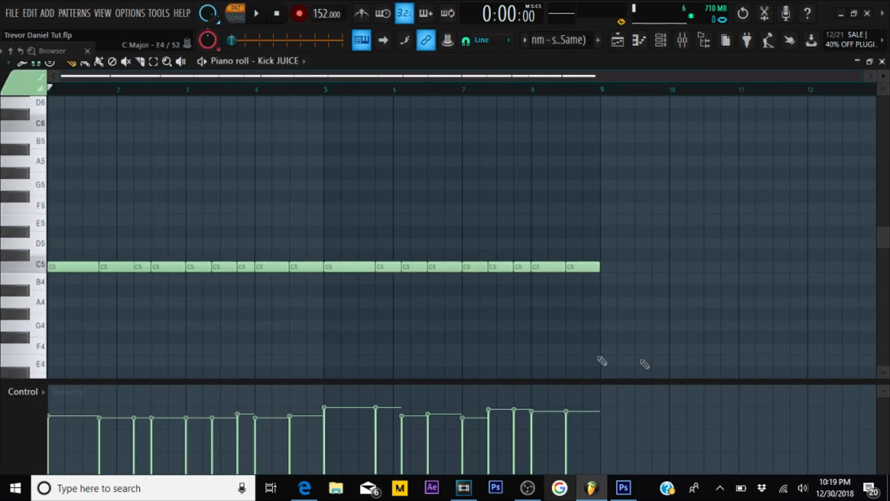
scroll(602, 362, "down", 2)
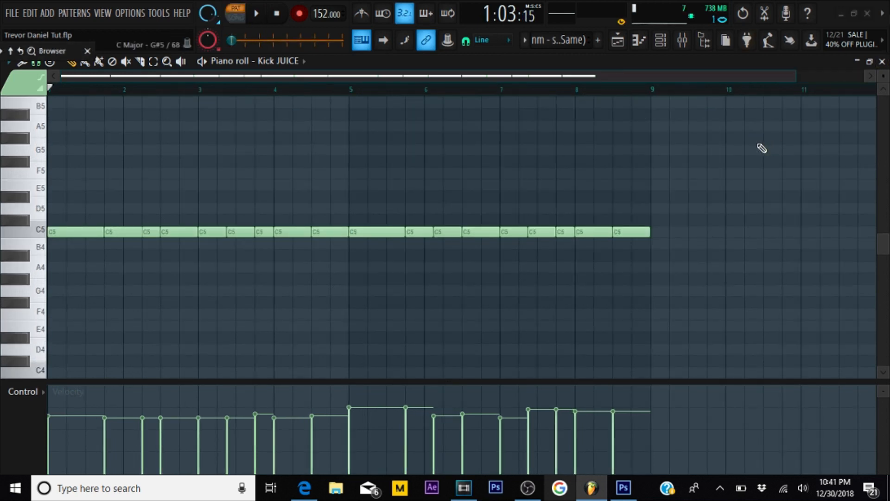
key("space")
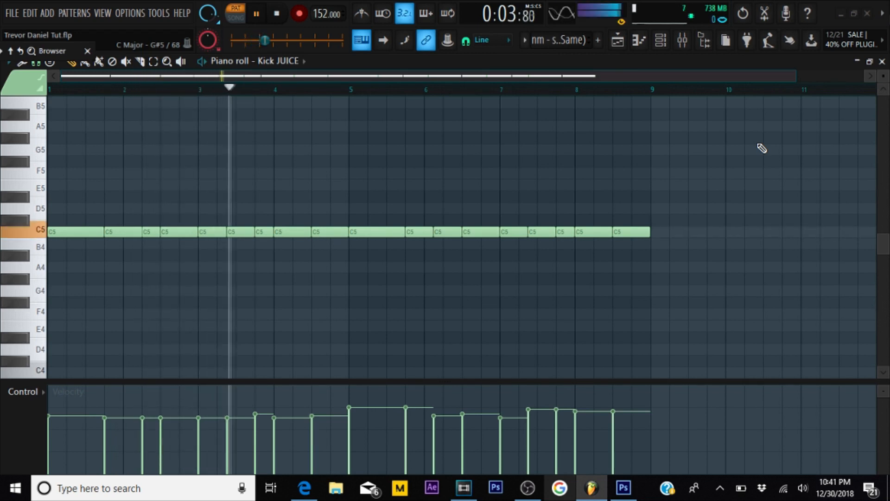
key("space")
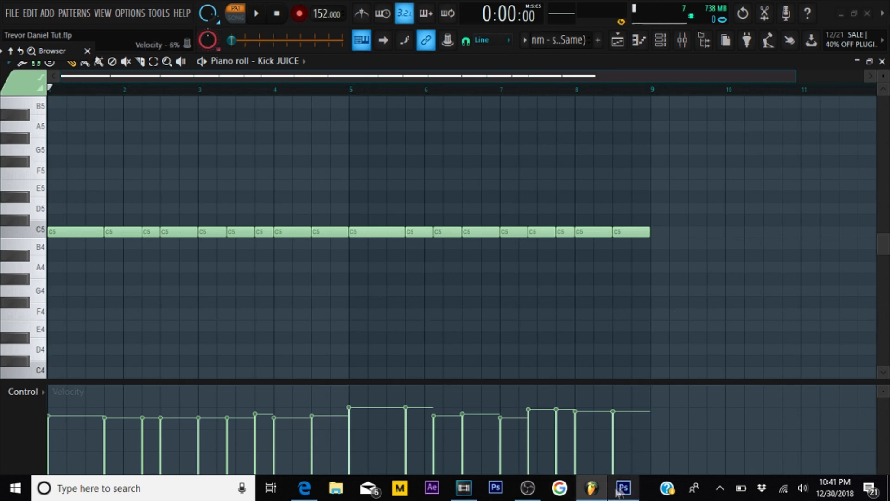
mouse_move(622, 491)
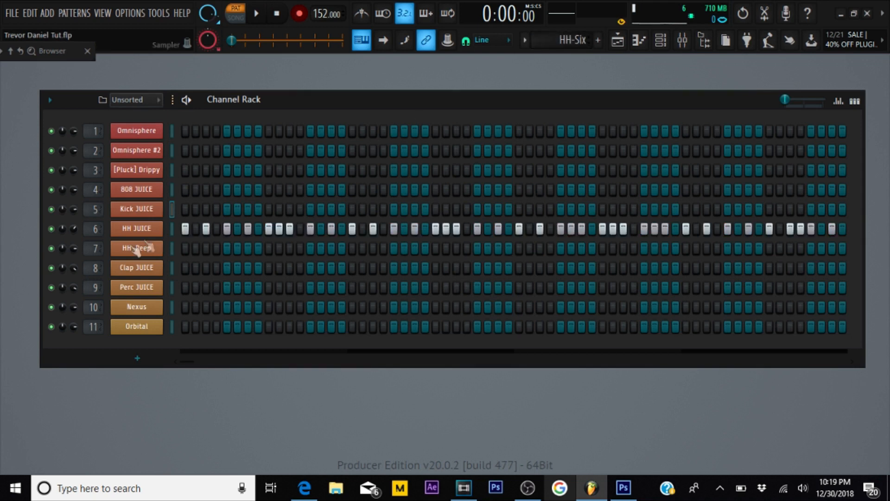
- Open the HH JUICE notes of the HH-Six pattern in the piano roll, play them back, and close the piano roll
right_click(148, 228)
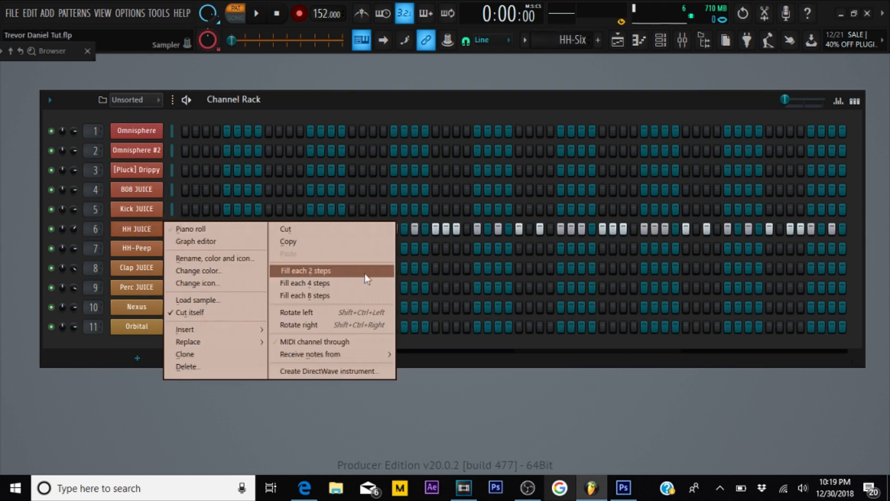
left_click(169, 229)
right_click(160, 233)
left_click(185, 229)
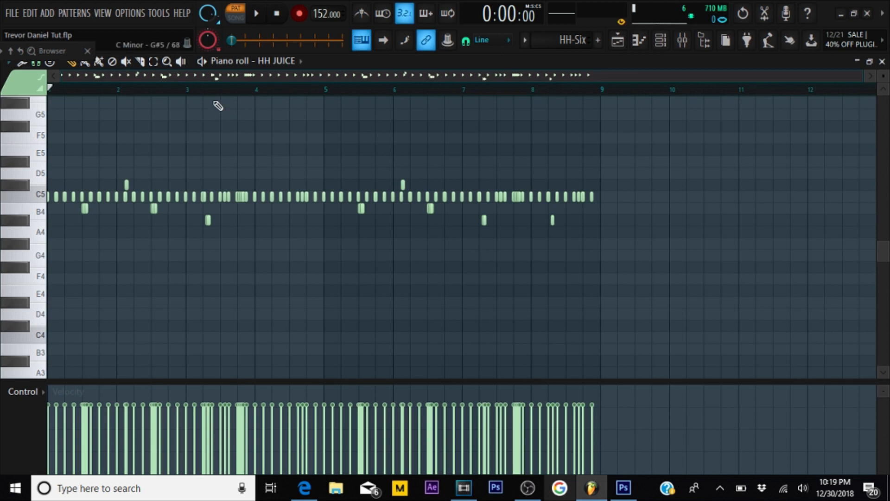
key("space")
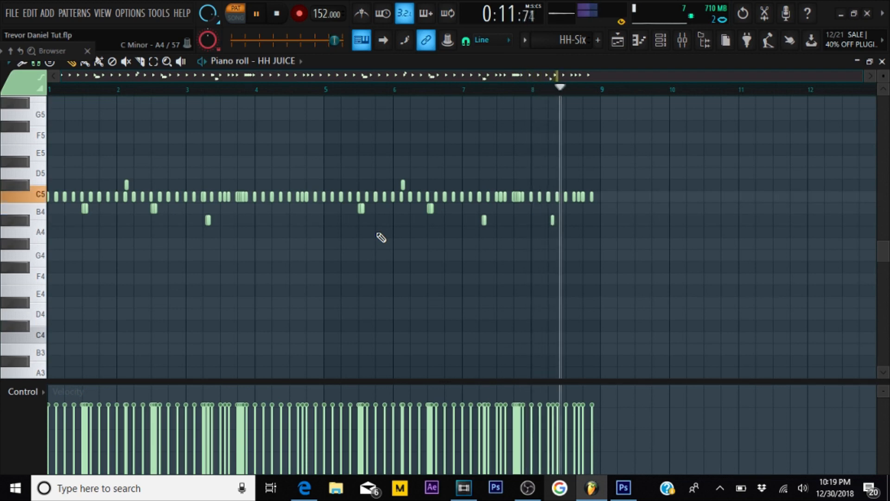
key("space")
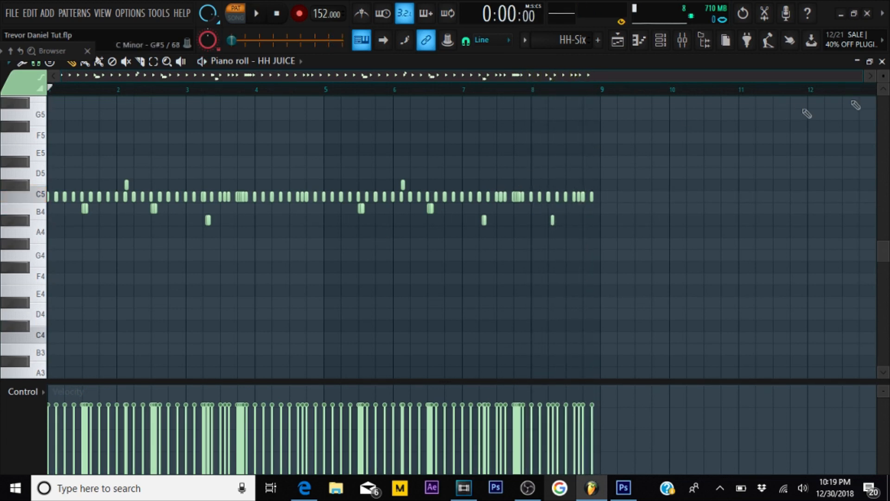
left_click(883, 62)
- Switch to the HH-Peep pattern and view the HH-Peep channel's full range of notes in the piano roll
left_click_drag(560, 36, 561, 32)
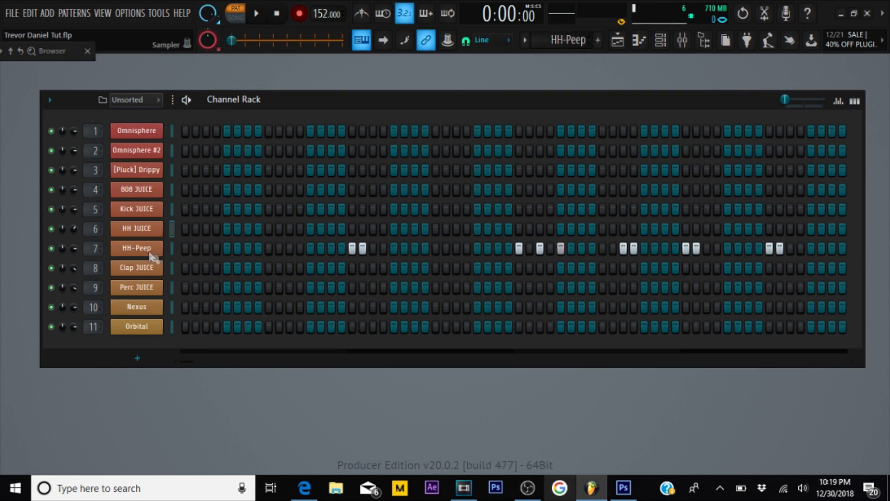
right_click(152, 253)
left_click(200, 253)
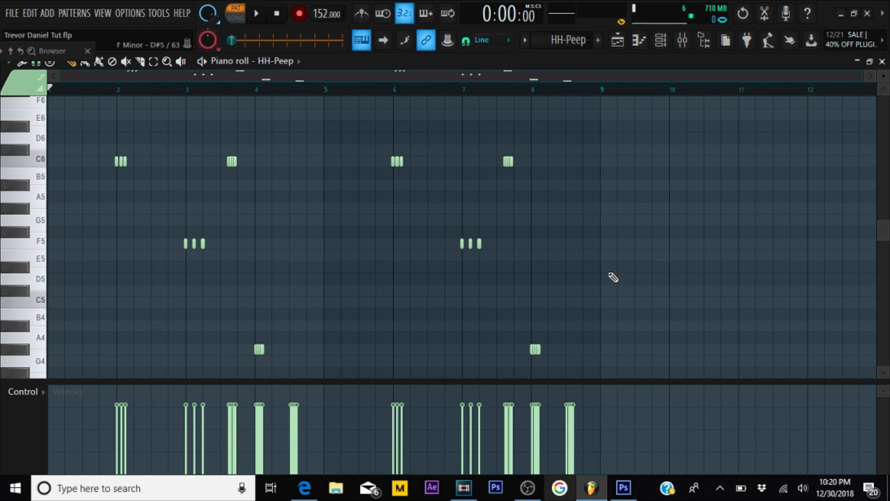
scroll(322, 221, "down", 3)
scroll(312, 221, "up", 3)
scroll(313, 221, "down", 3)
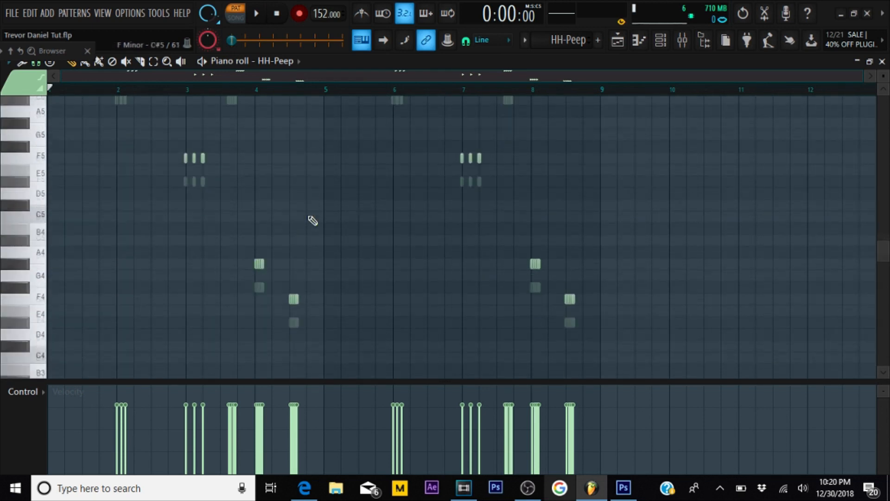
scroll(312, 220, "up", 2)
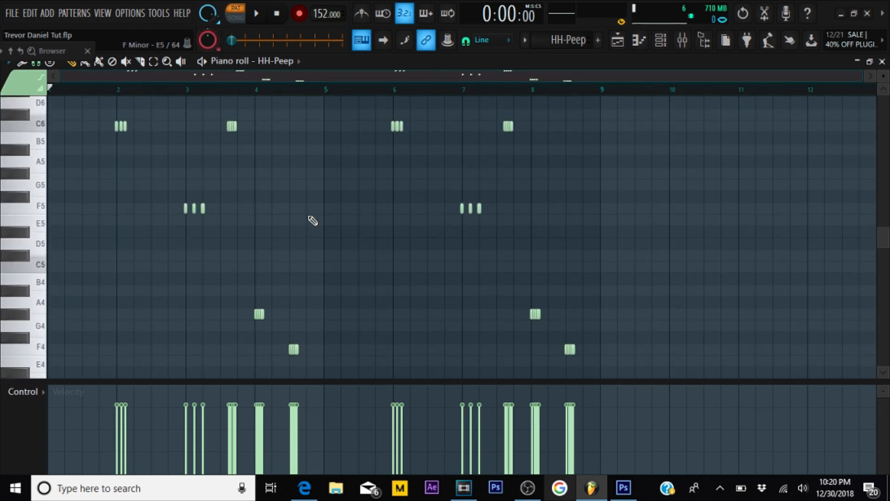
- Play the HH-Peep hi-hat rolls, stop playback, and close the piano roll
key("space")
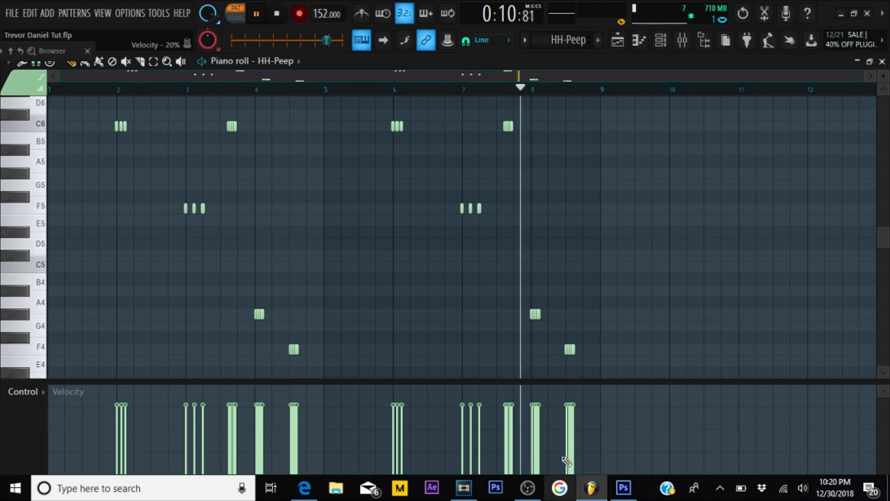
key("space")
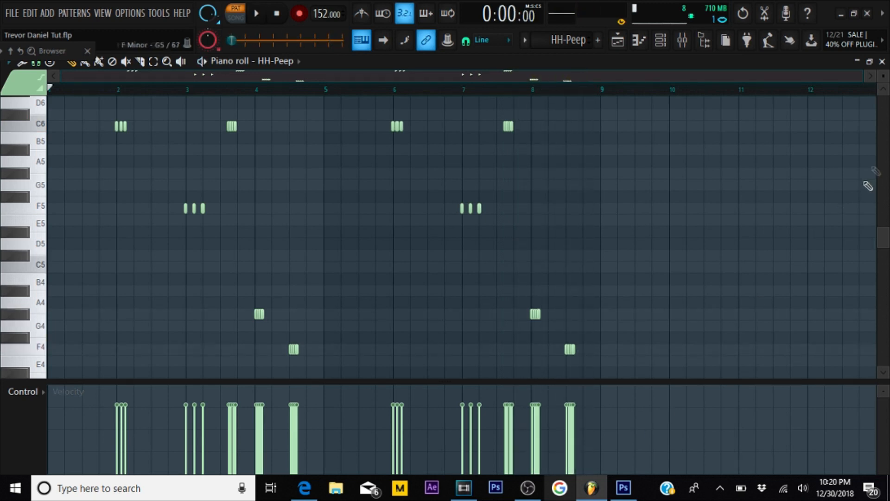
left_click(882, 61)
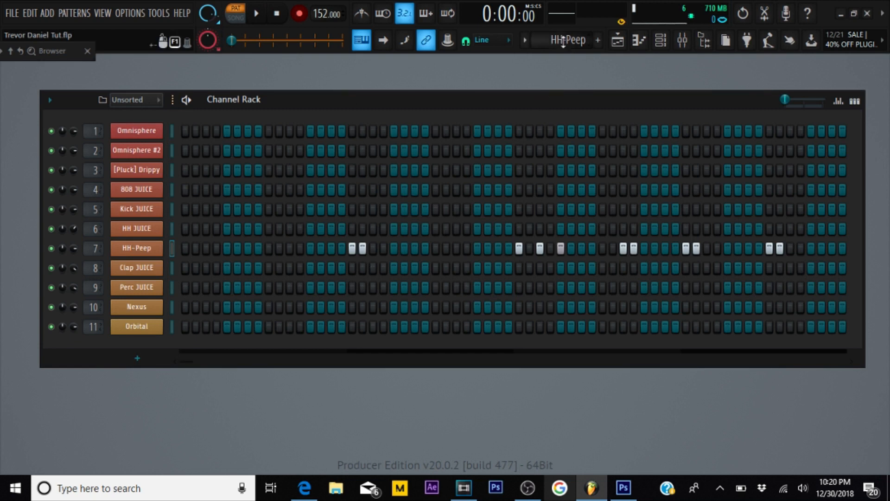
- View the Clap-Bottle pattern's steps, switch to the Perc [ Juice ] pattern, and open the Perc JUICE notes in the piano roll
scroll(565, 40, "down", 1)
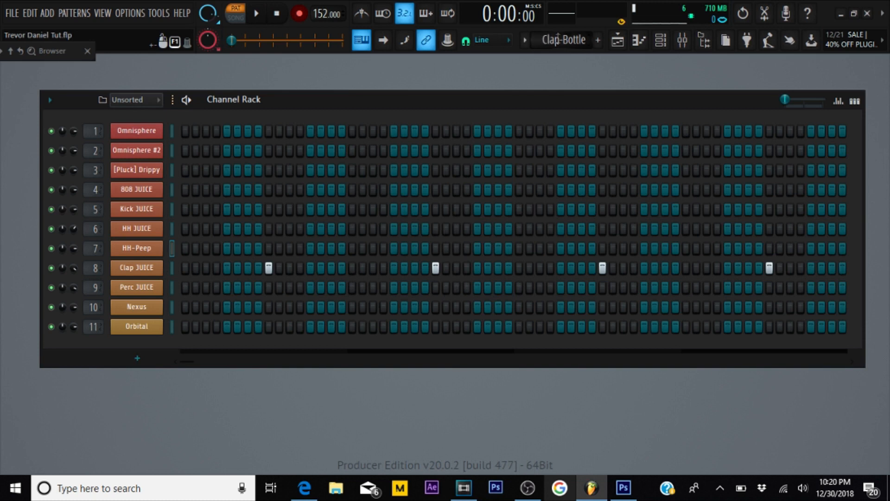
scroll(564, 40, "down", 1)
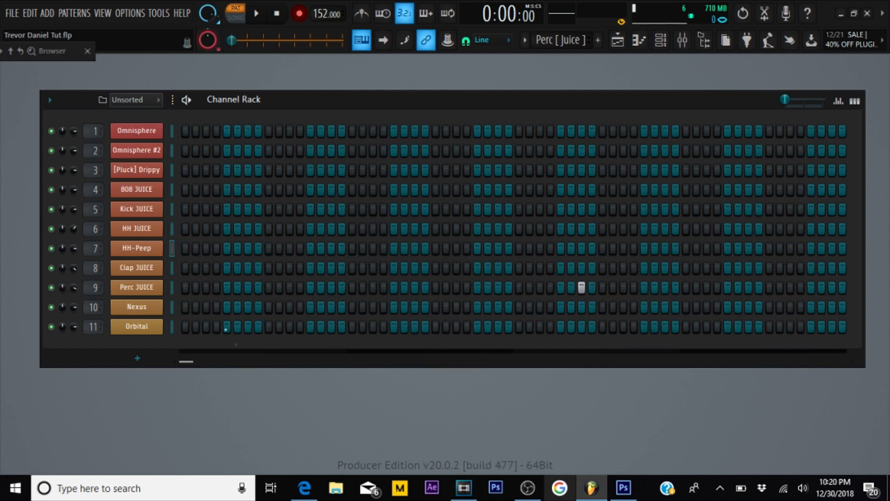
right_click(144, 291)
left_click(183, 290)
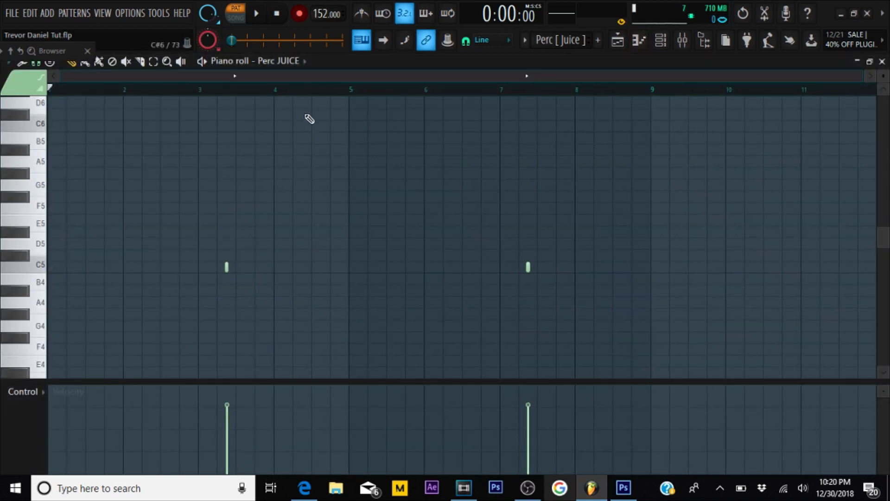
- Play the Perc JUICE notes in the piano roll, stop playback, and close the piano roll to return to the channel rack
scroll(167, 243, "up", 2)
scroll(164, 262, "down", 4)
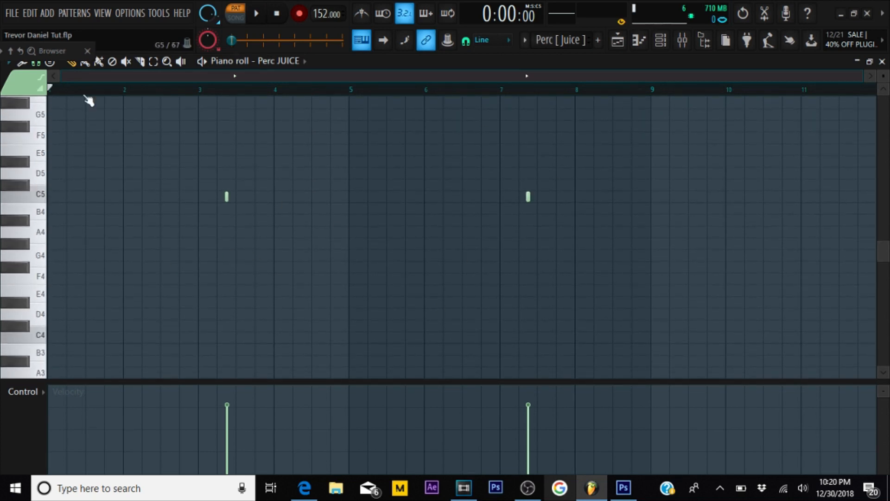
scroll(258, 177, "up", 2)
key("space")
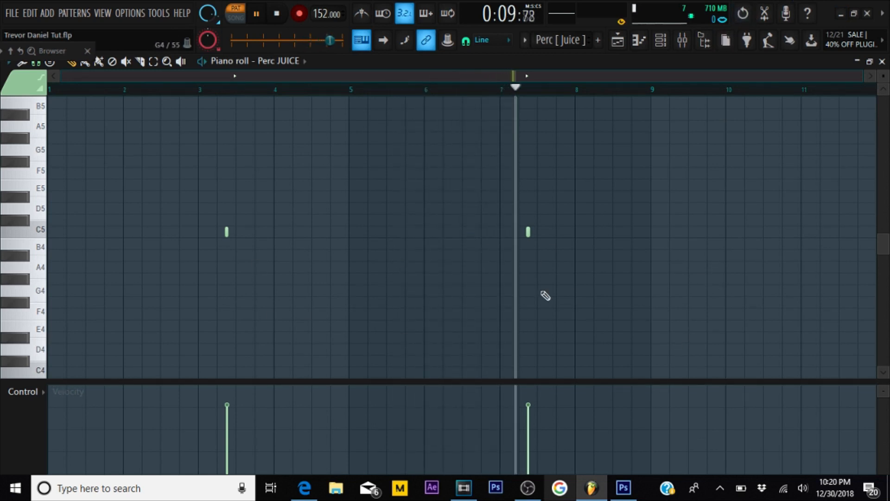
key("space")
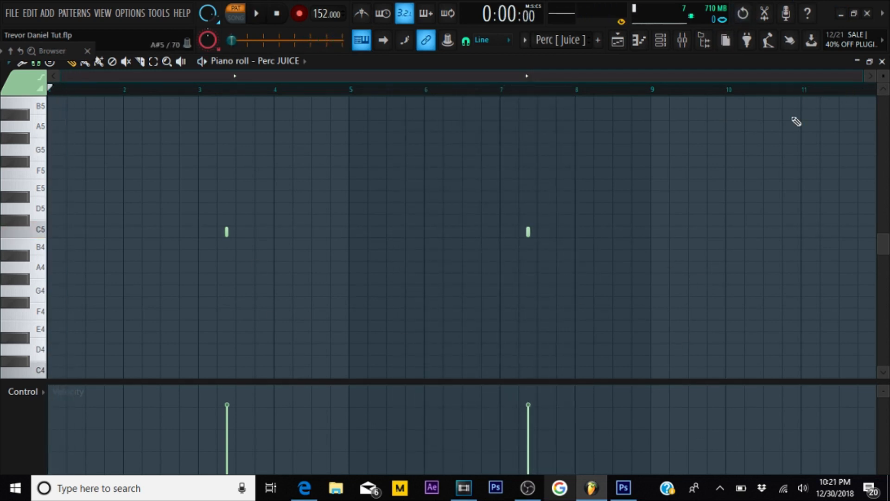
left_click(882, 61)
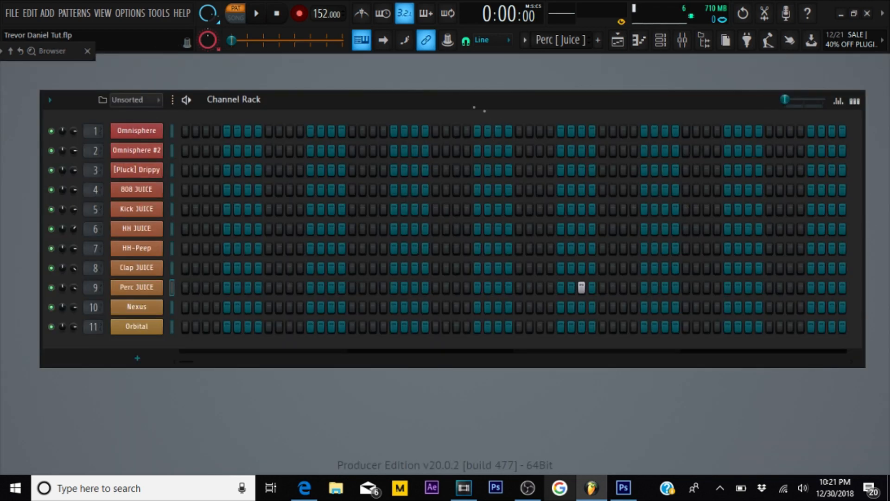
left_click_drag(467, 98, 489, 108)
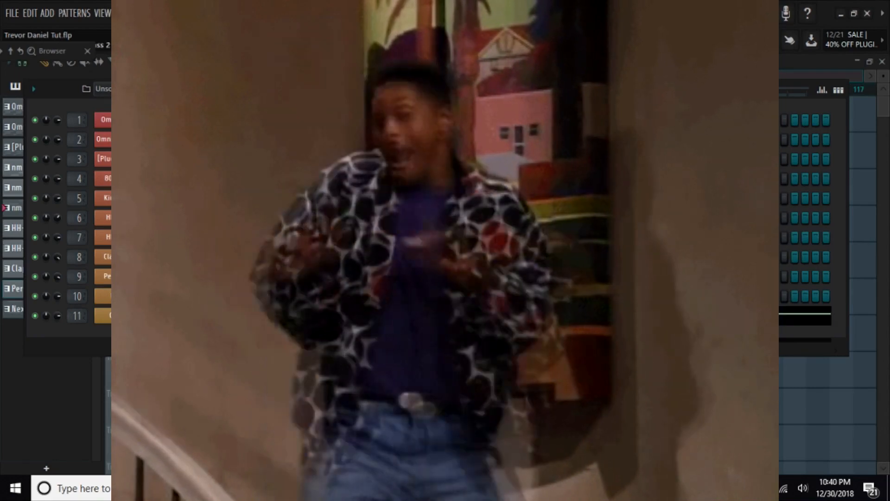
- Open the mixer and view the channel routing options of the Omnisphere track without choosing one
key("space")
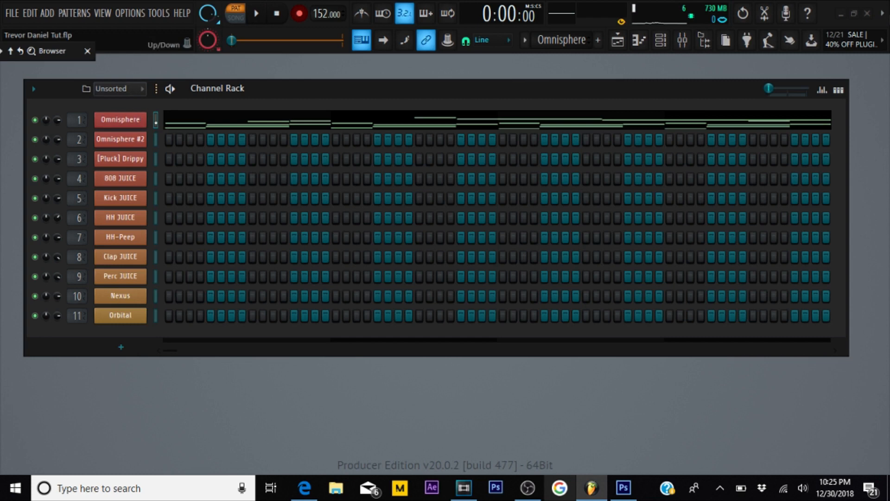
left_click(684, 41)
left_click(573, 90)
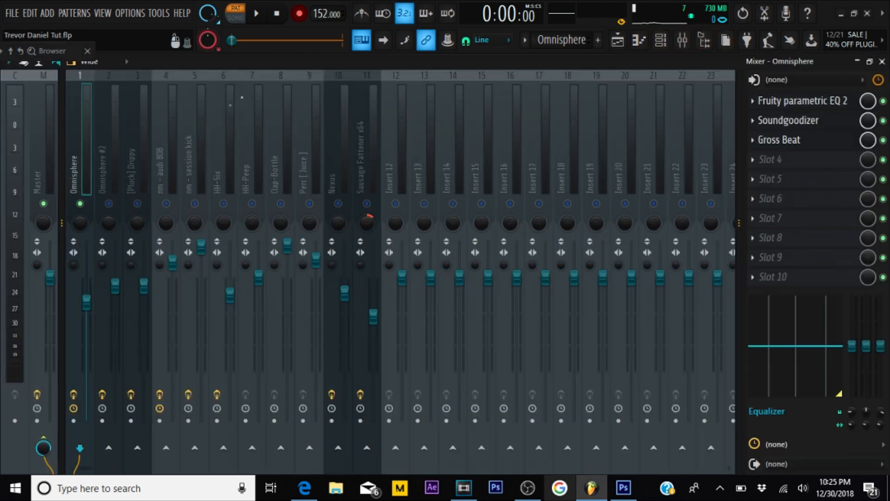
right_click(79, 144)
mouse_move(148, 181)
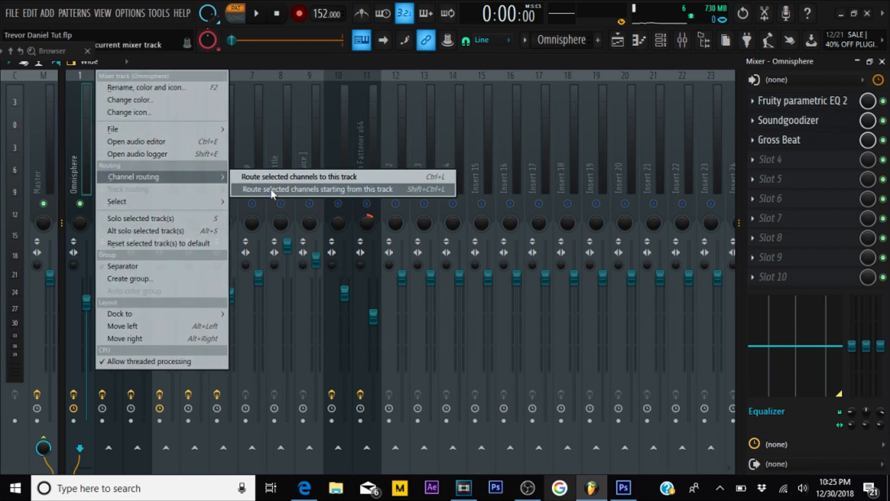
left_click(90, 97)
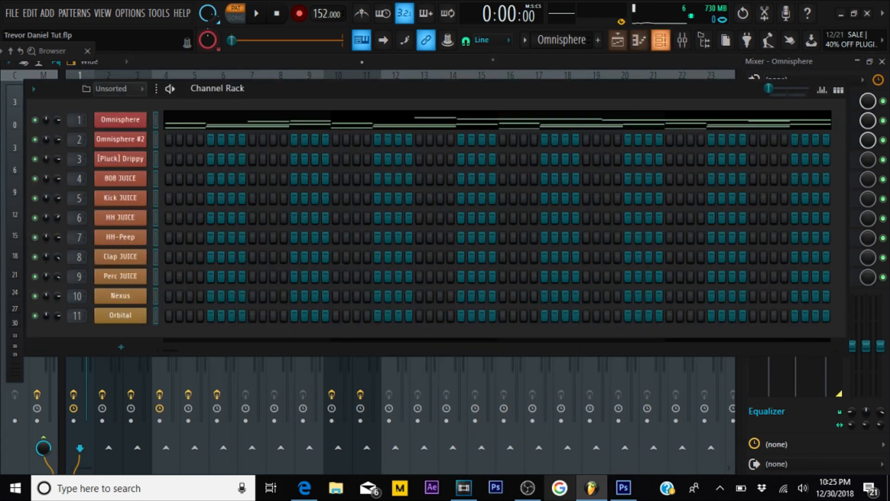
- Compare the Omnisphere channel's mixer track assignment in the channel rack with its track in the mixer
left_click(661, 40)
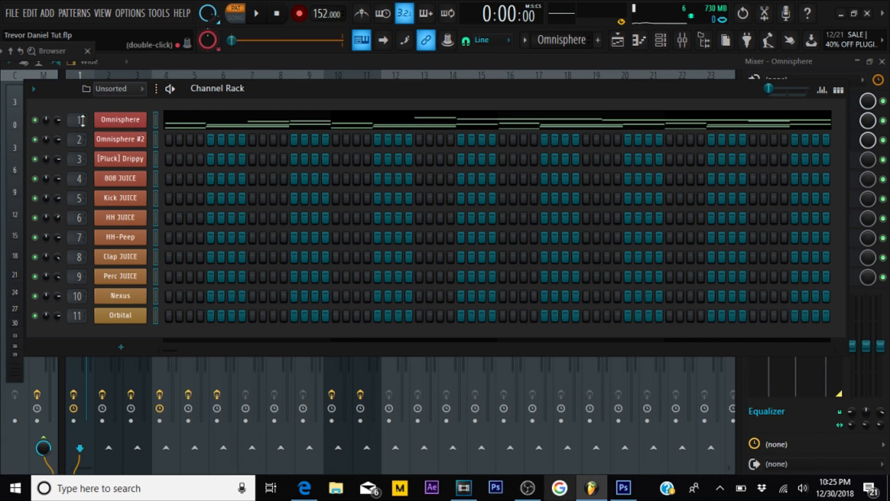
key("F6")
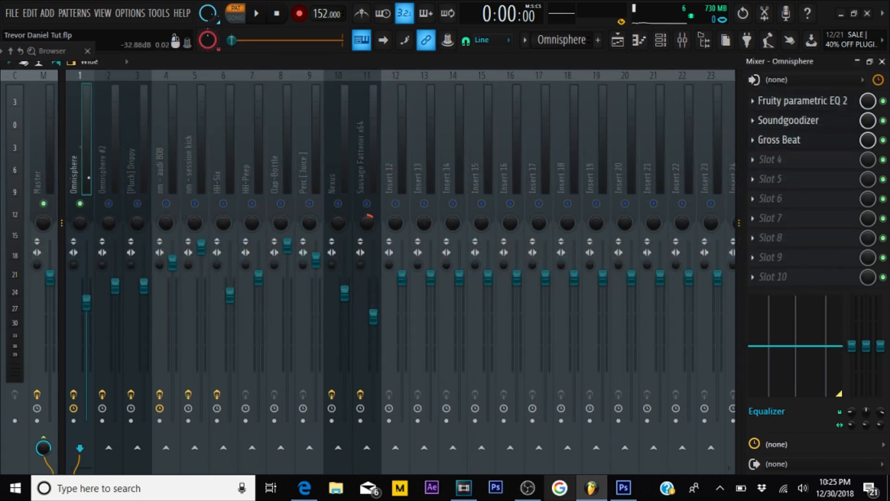
left_click(661, 41)
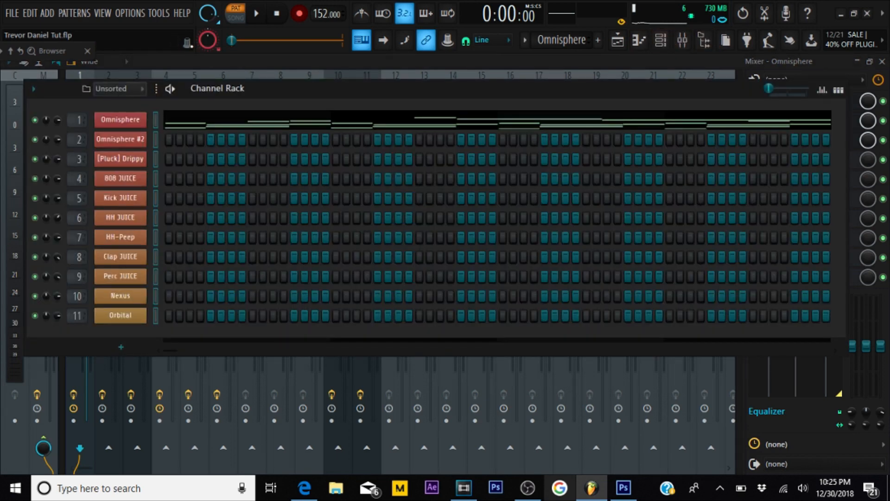
key("F6")
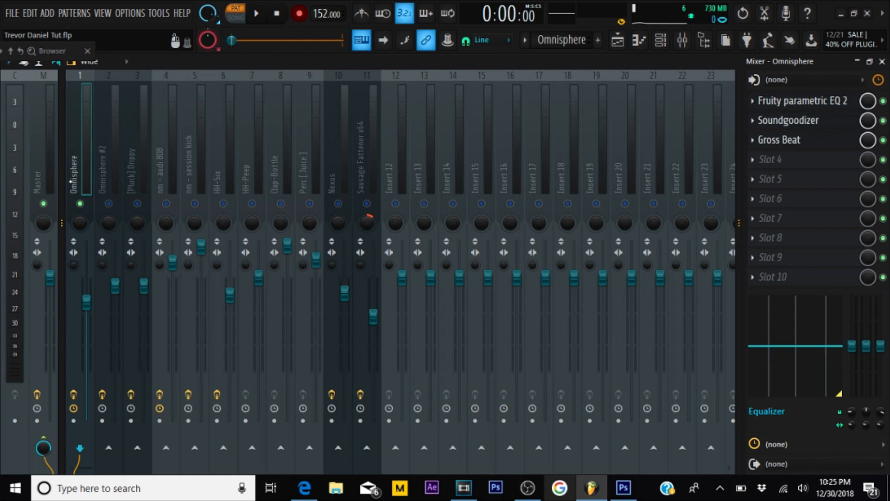
- Select the Master mixer track, view its Fruity soft clipper settings, and close the plugin
left_click(49, 177)
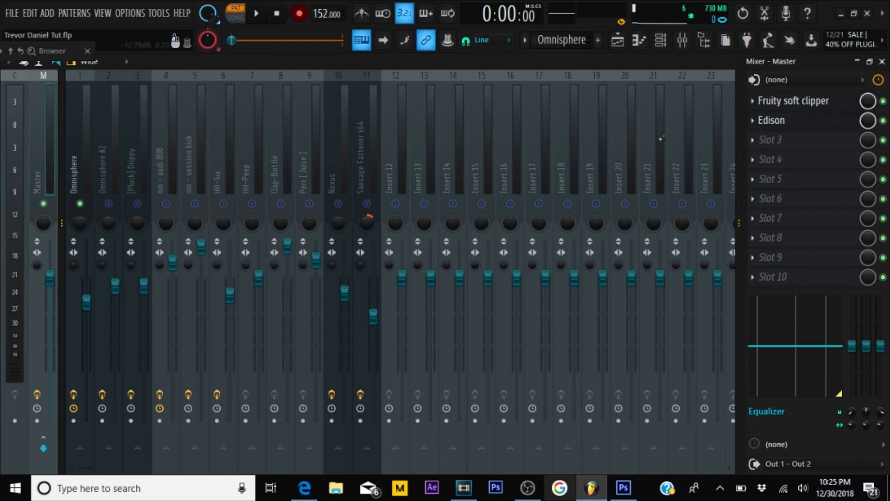
left_click(793, 101)
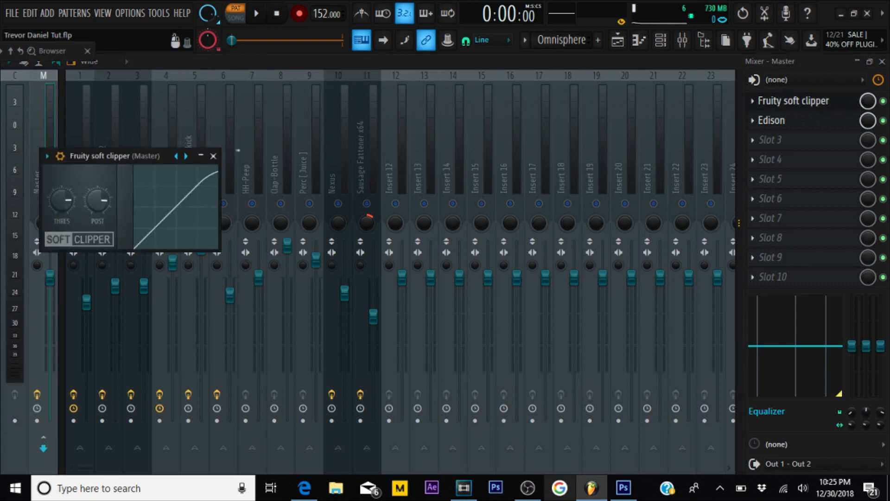
left_click(213, 155)
- Select the Omnisphere mixer track and view its Fruity parametric EQ 2 and Soundgoodizer settings
left_click(90, 164)
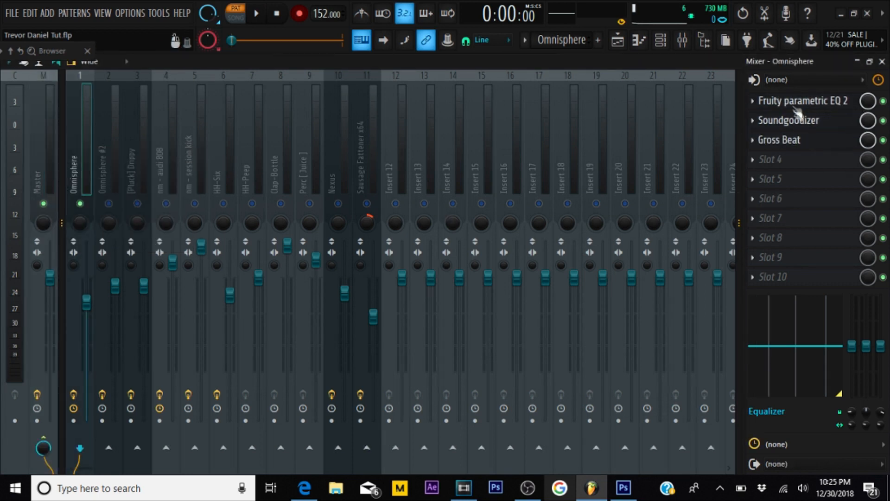
left_click(780, 102)
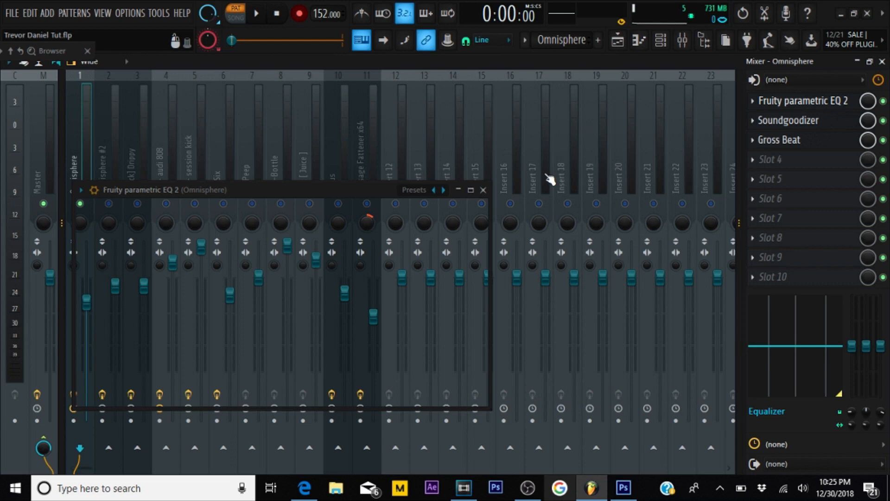
left_click(761, 123)
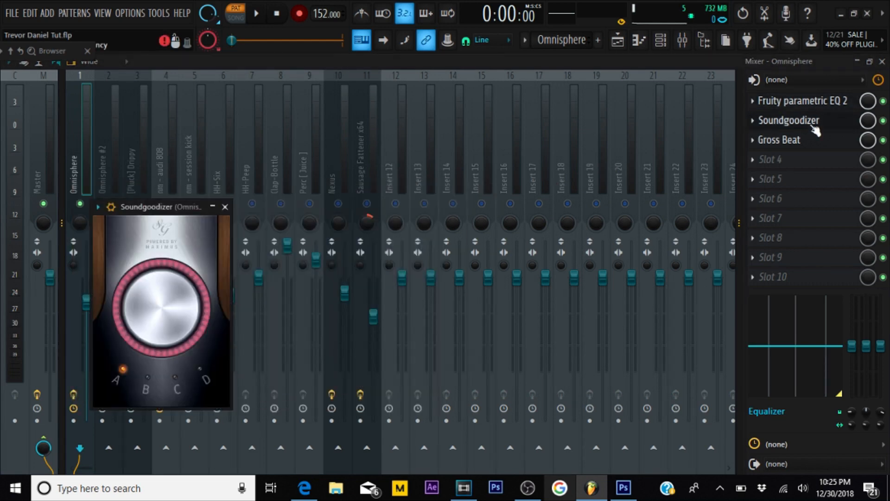
left_click(223, 207)
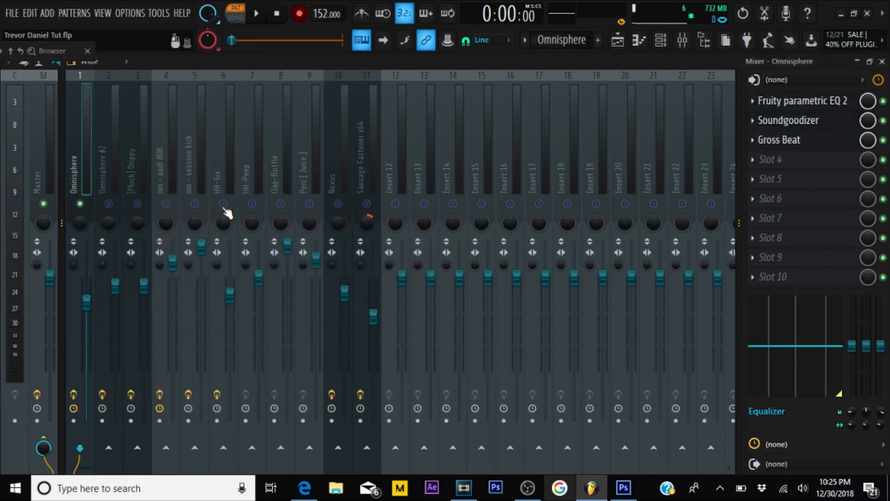
- Examine the Gross Beat 1/2 Speed preset on the Omnisphere mixer track and close the plugin
left_click(790, 140)
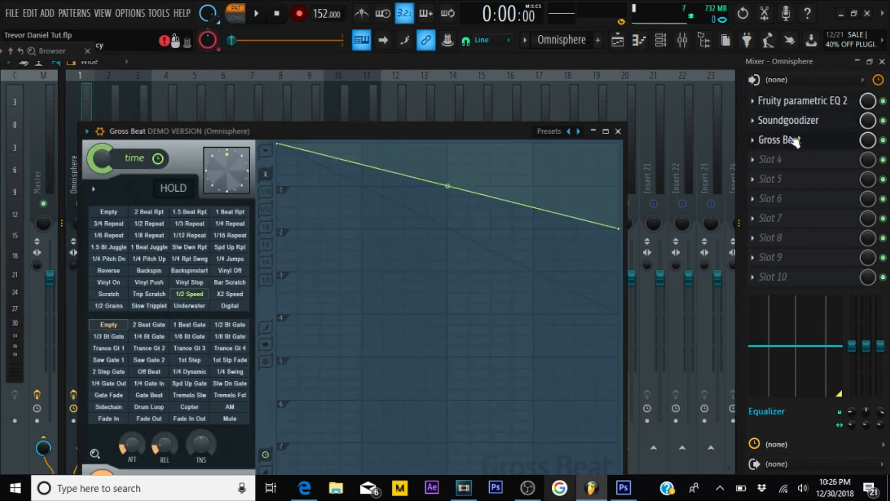
left_click(619, 131)
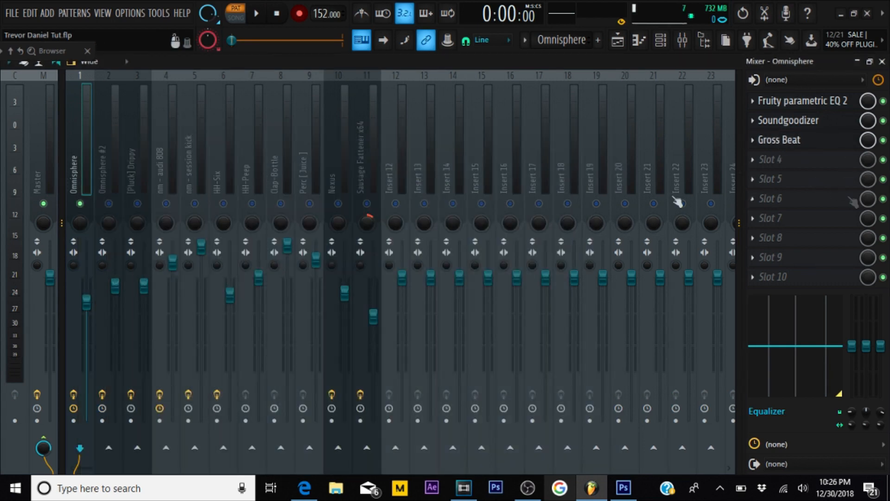
left_click(797, 140)
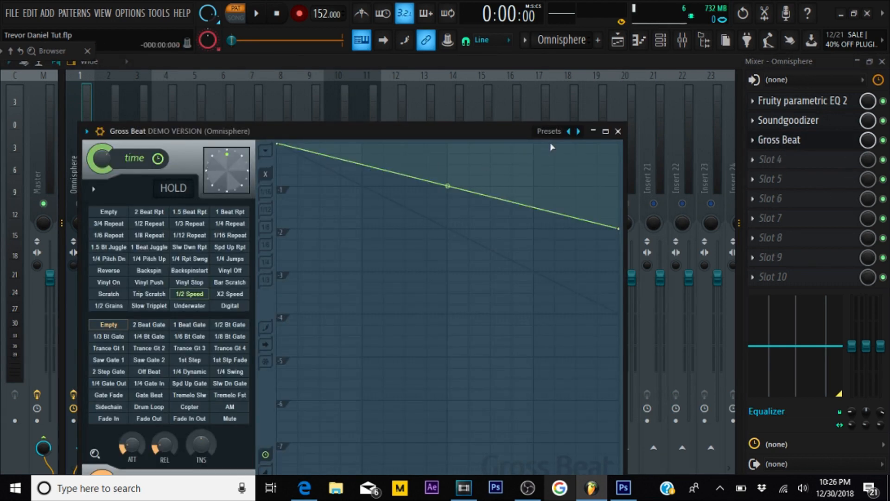
left_click(618, 131)
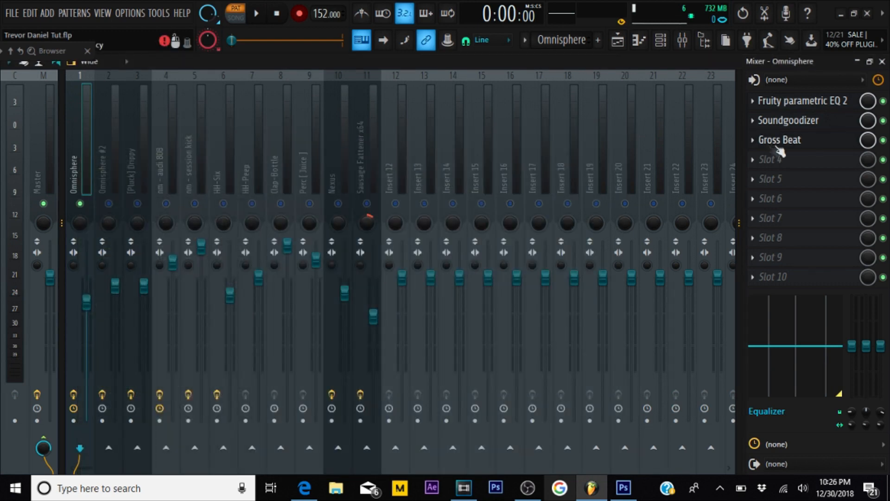
- Compare the Omnisphere melody's playback with Gross Beat bypassed and re-enabled, and check the options of its mix level
left_click(883, 140)
key("space")
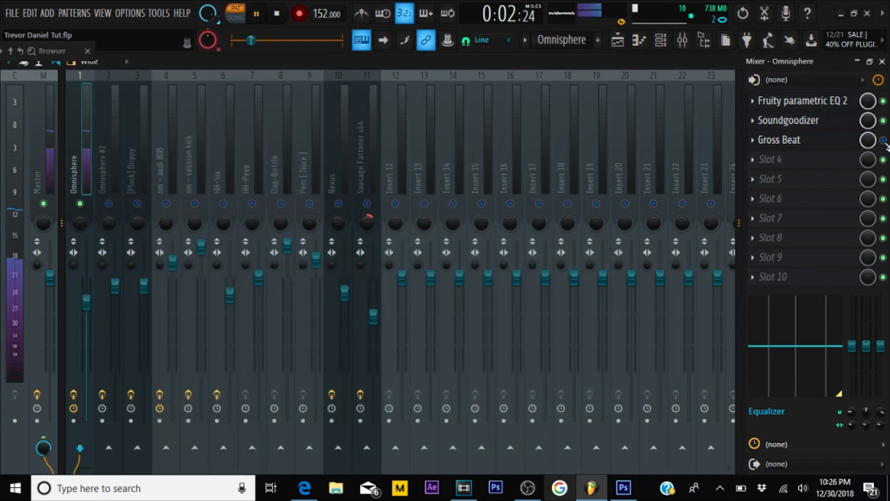
key("space")
left_click(883, 140)
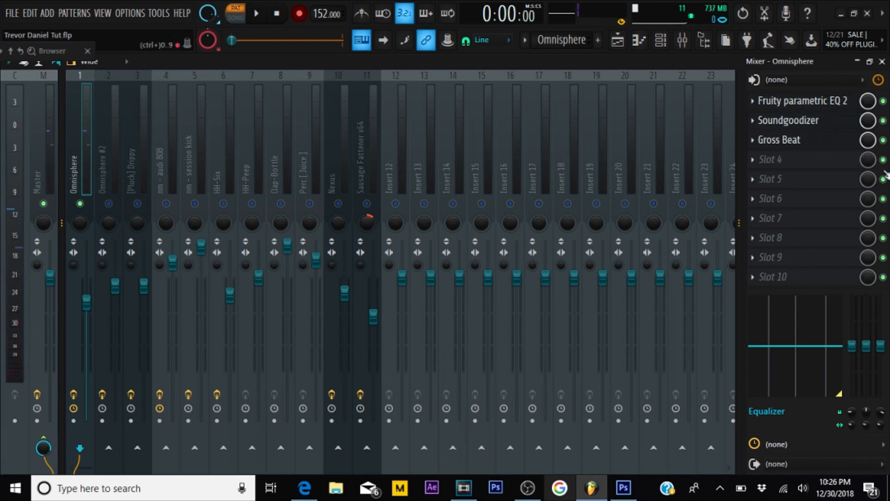
key("space")
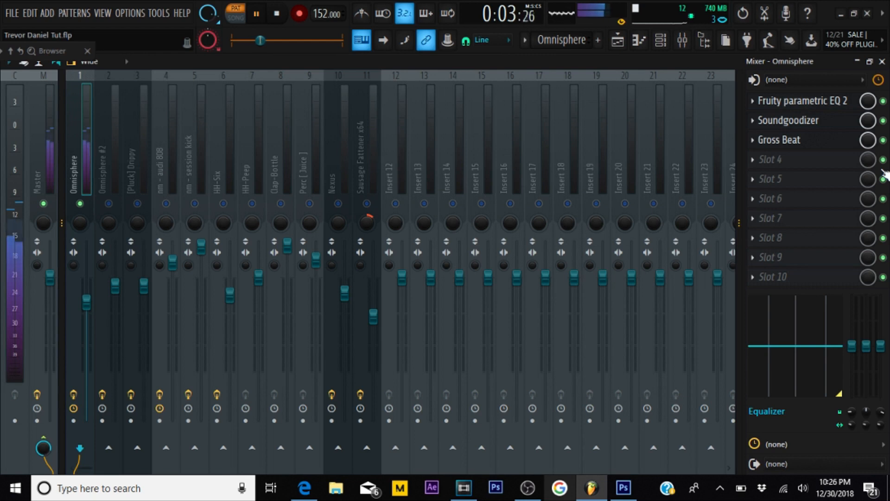
key("space")
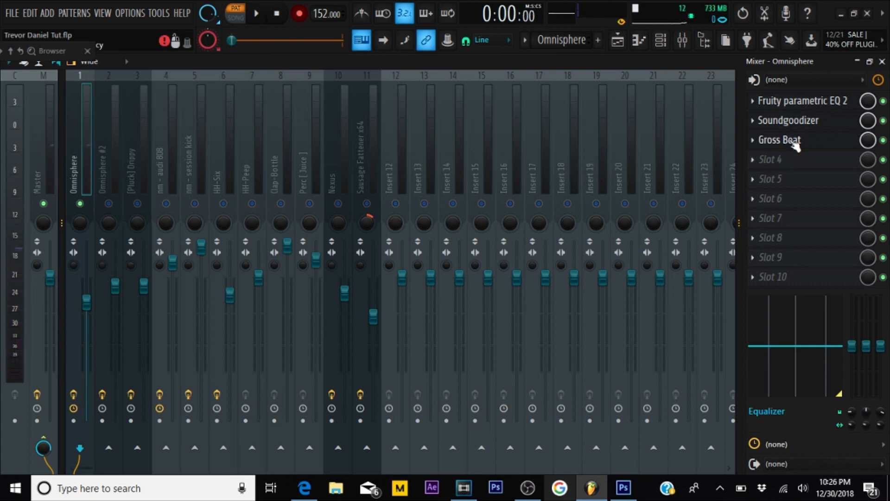
right_click(875, 143)
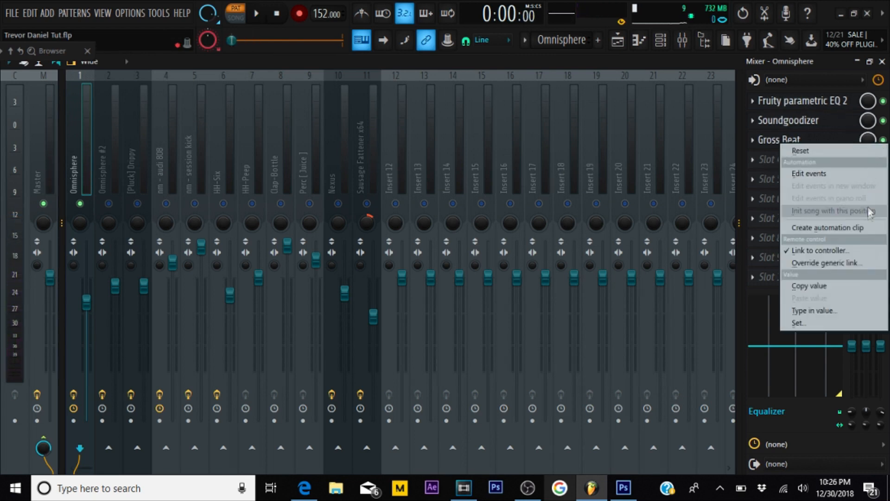
left_click(721, 75)
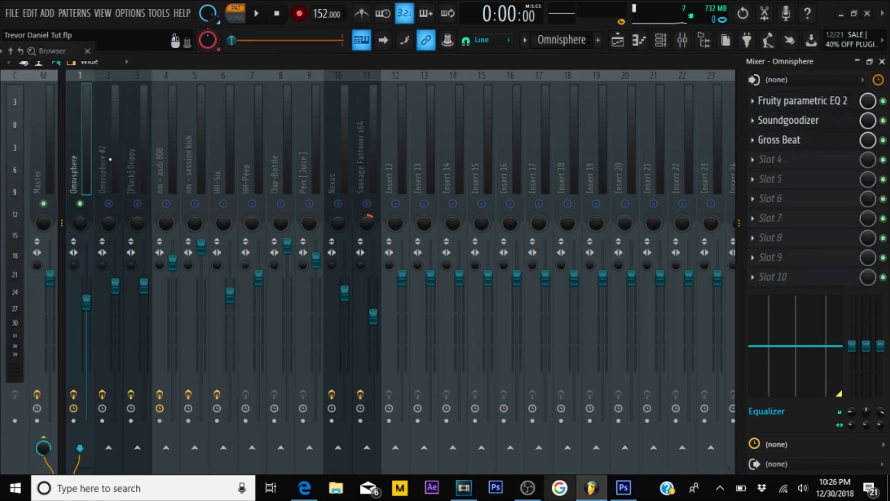
- Select the Omnisphere #2 mixer track and unsolo the Omnisphere track
left_click(110, 160)
left_click(86, 202)
right_click(80, 203)
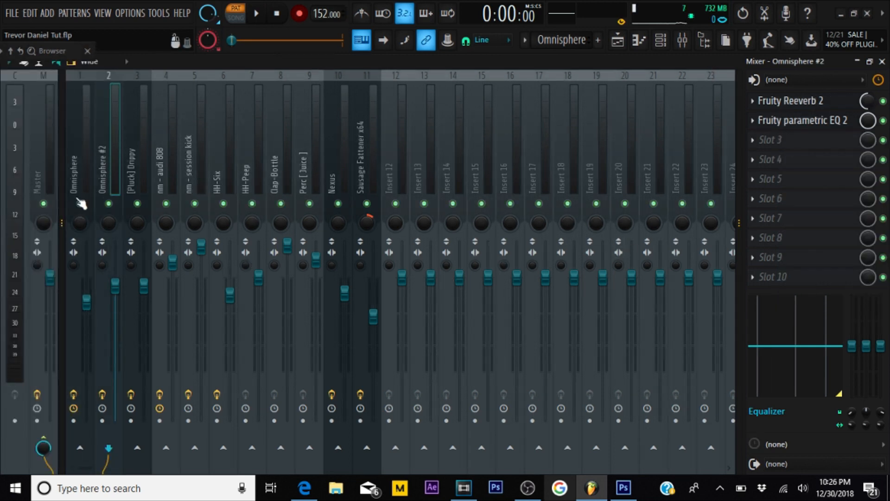
- Review the effect chains on the [Pluck] Drippy, nm - audi 808, nm - session kick, Omnisphere and Omnisphere #2 mixer tracks
left_click(136, 164)
left_click(164, 158)
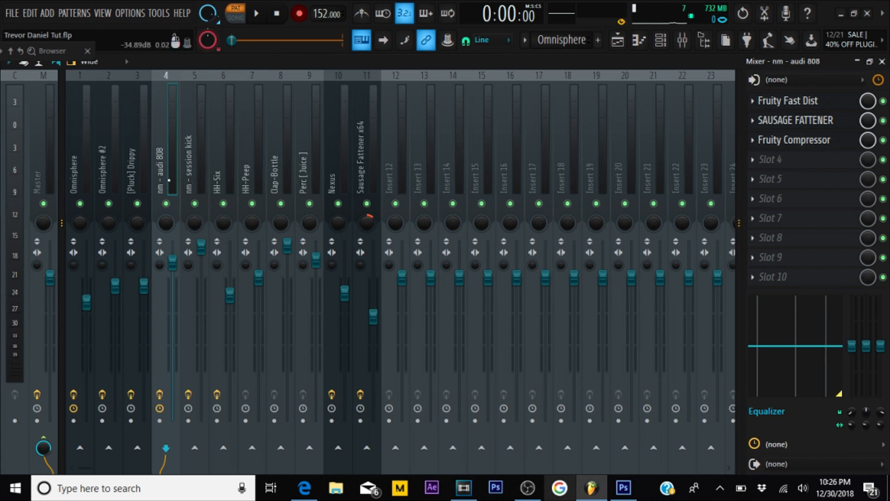
left_click(189, 156)
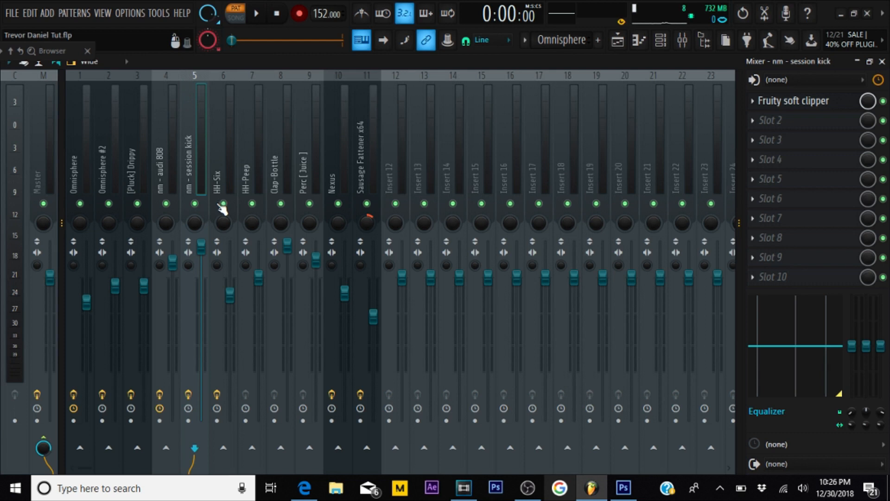
left_click(178, 172)
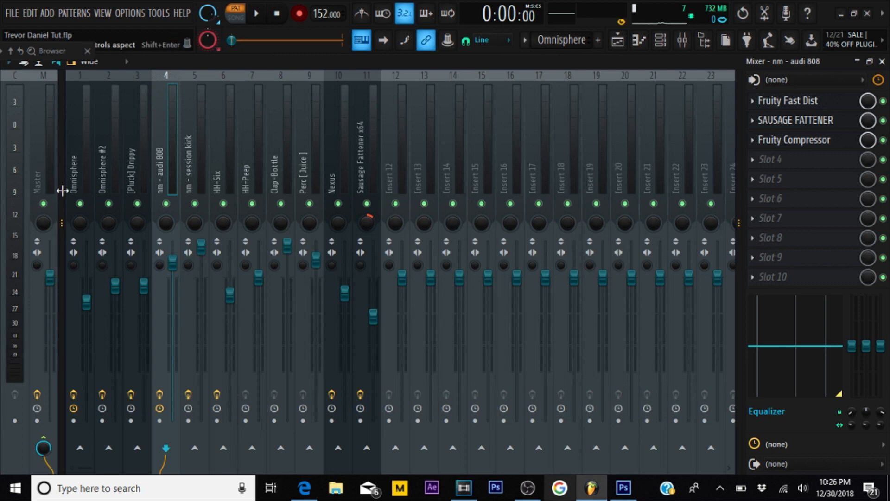
left_click(72, 182)
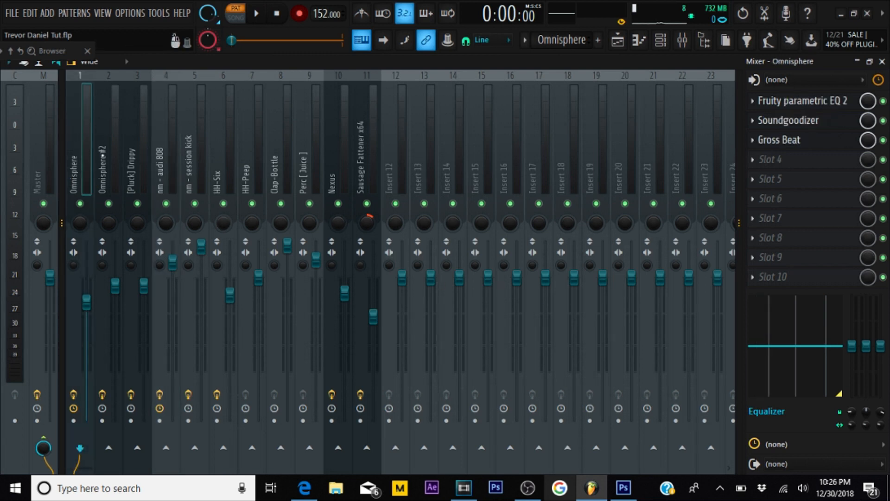
left_click(106, 144)
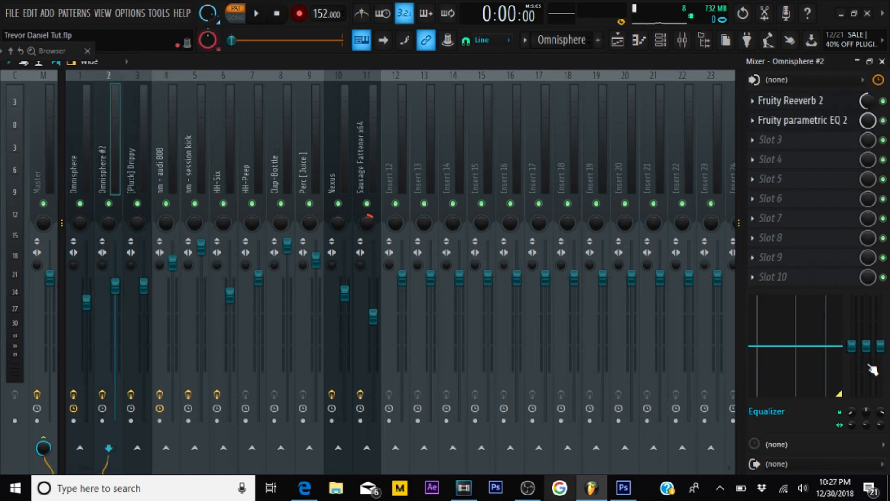
- Try fully cutting the low band of the Omnisphere #2 track's equalizer and restore it to flat
left_click_drag(858, 355, 853, 398)
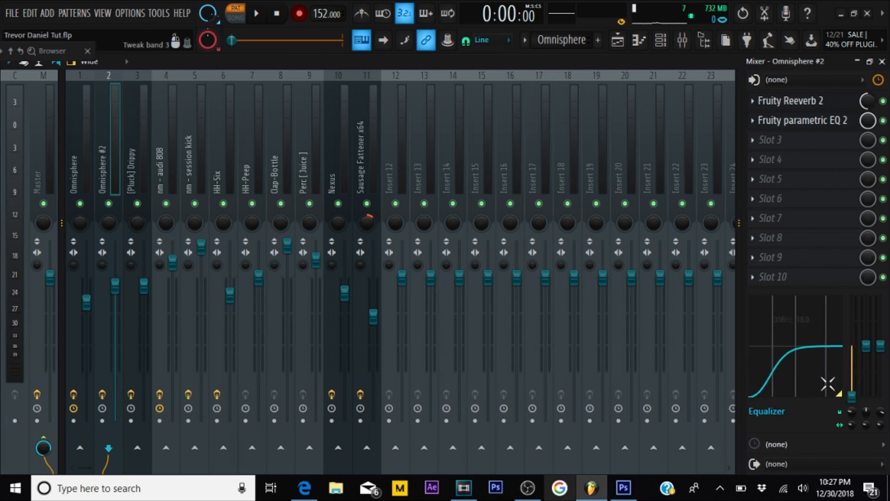
left_click_drag(851, 397, 851, 348)
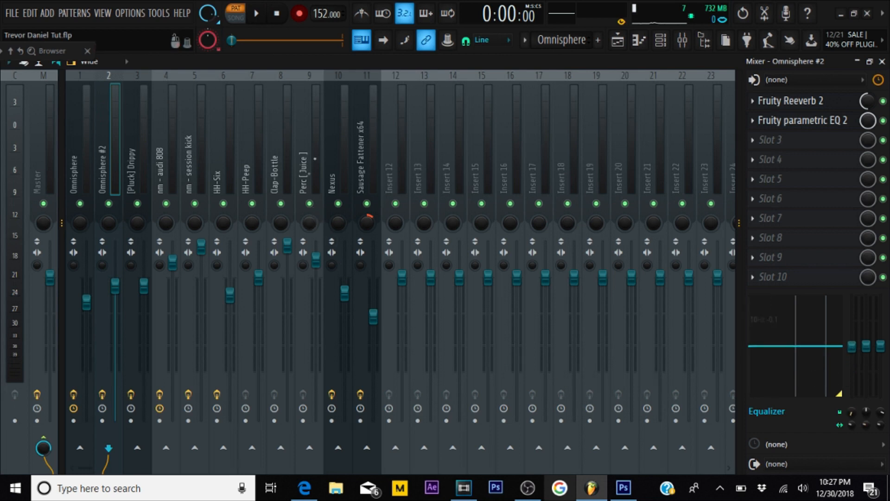
- Review the effect chains on the nm - session kick, HH-Six, HH-Peep, Clap-Bottle and Perc [ Juice ] mixer tracks
left_click(188, 149)
left_click(222, 153)
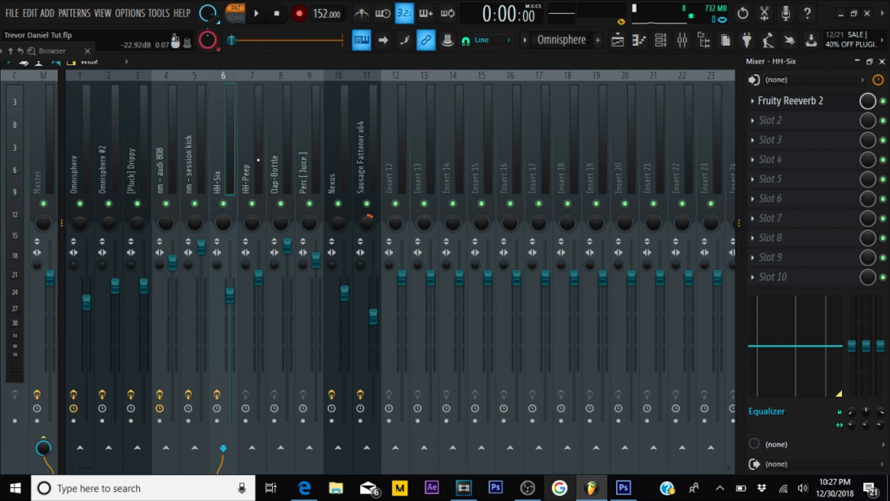
left_click(259, 160)
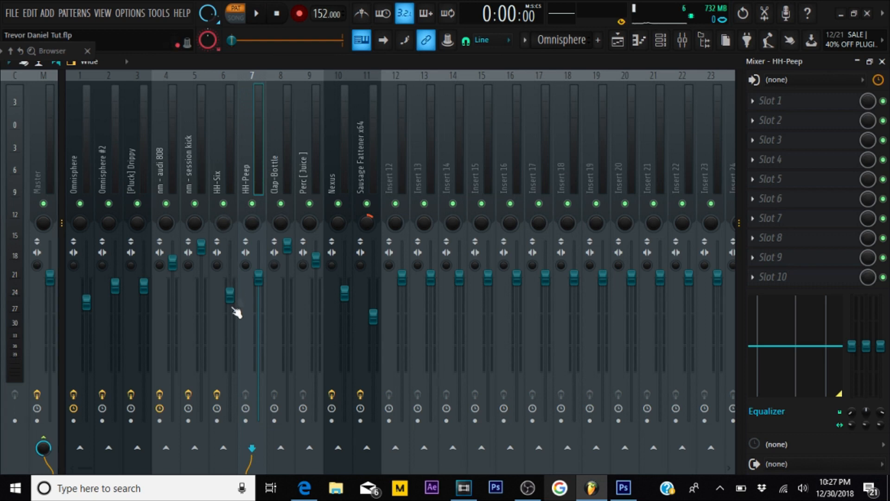
left_click(293, 248)
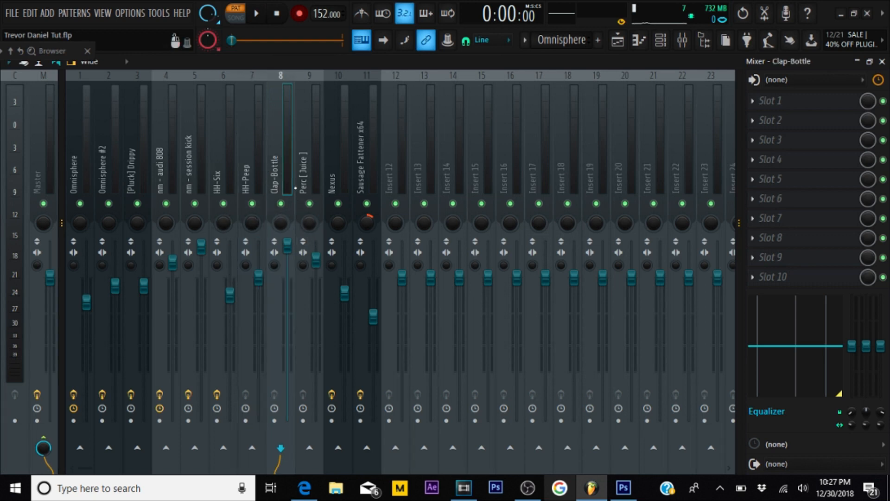
left_click(303, 160)
left_click(298, 187)
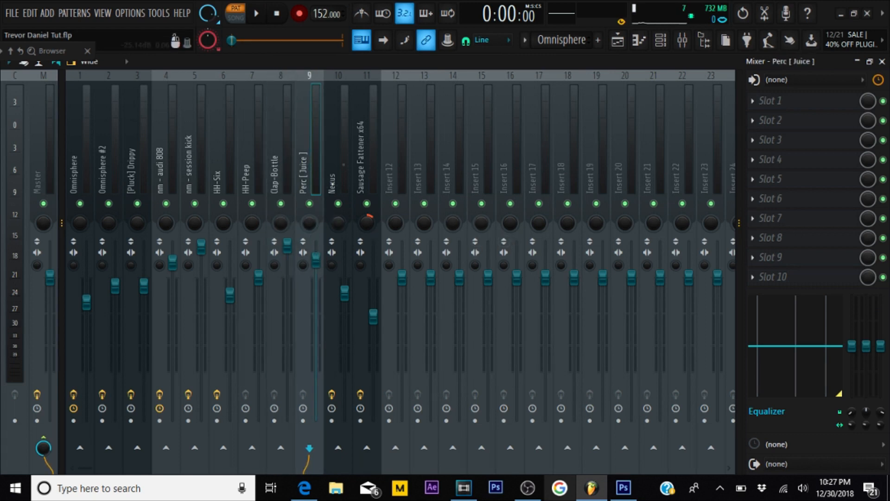
- Review the effects on the Nexus and Sausage Fattener x64 mixer tracks and inspect the Sausage Fattener plugin
left_click(332, 185)
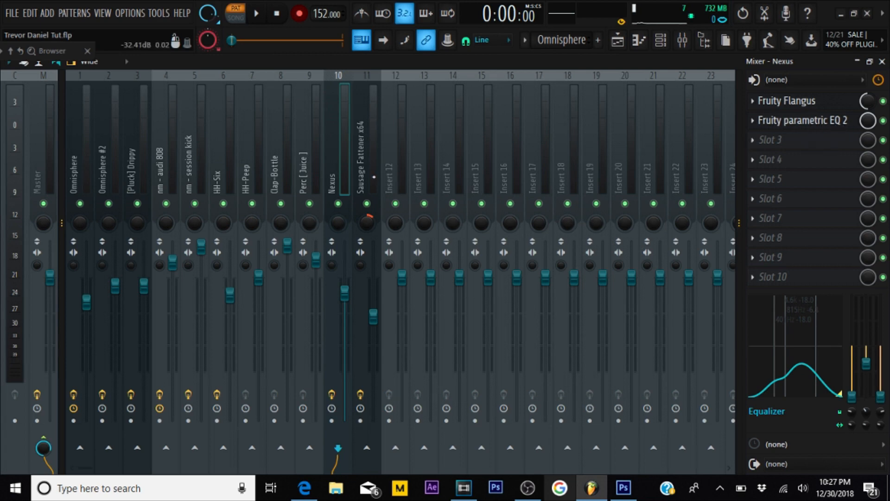
left_click(374, 195)
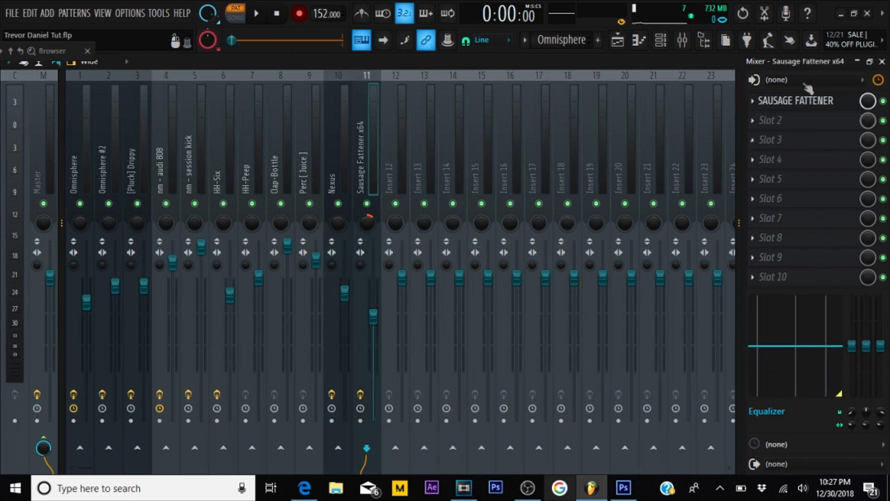
left_click(806, 100)
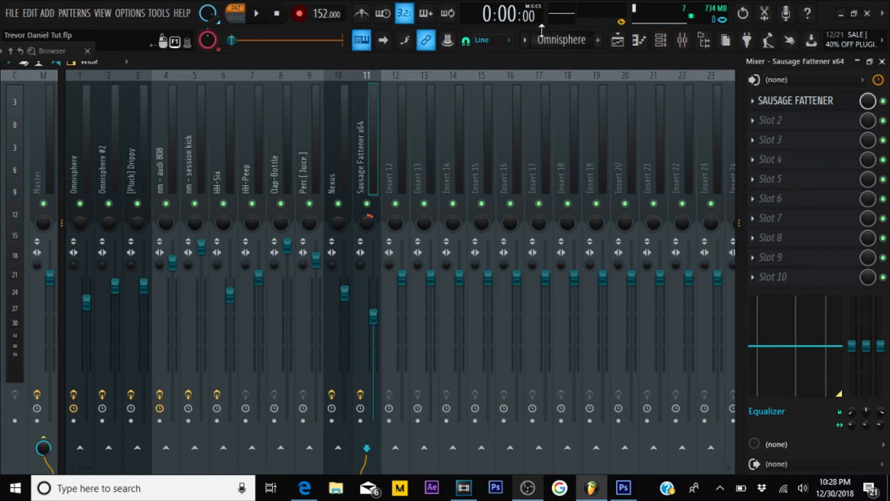
- Dismiss the pattern list, close the mixer and show the playlist arrangement maximized
left_click(524, 40)
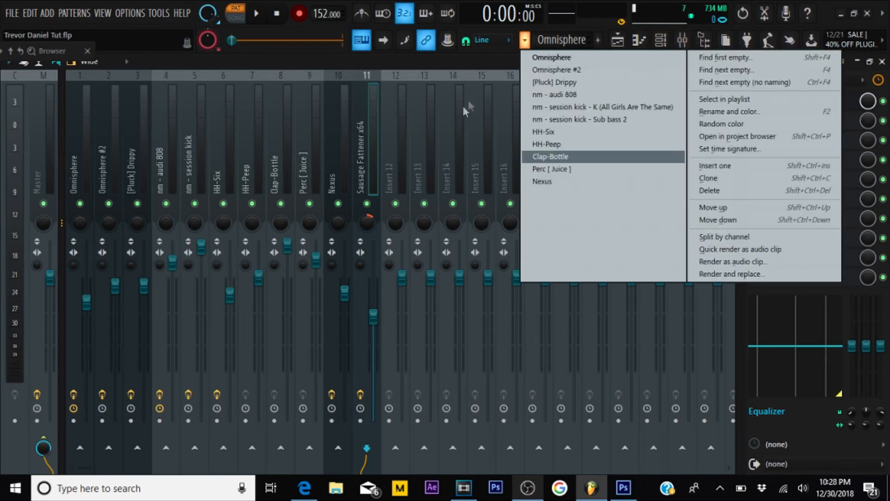
left_click(490, 72)
left_click(882, 61)
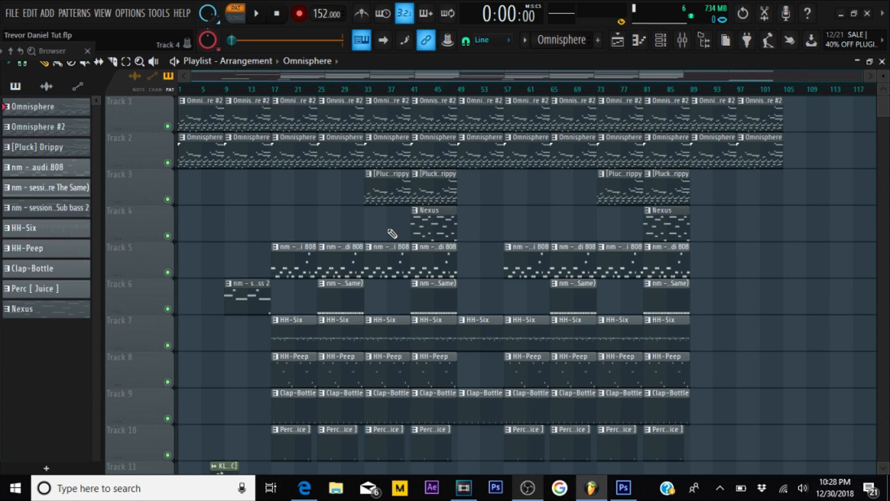
key("F6")
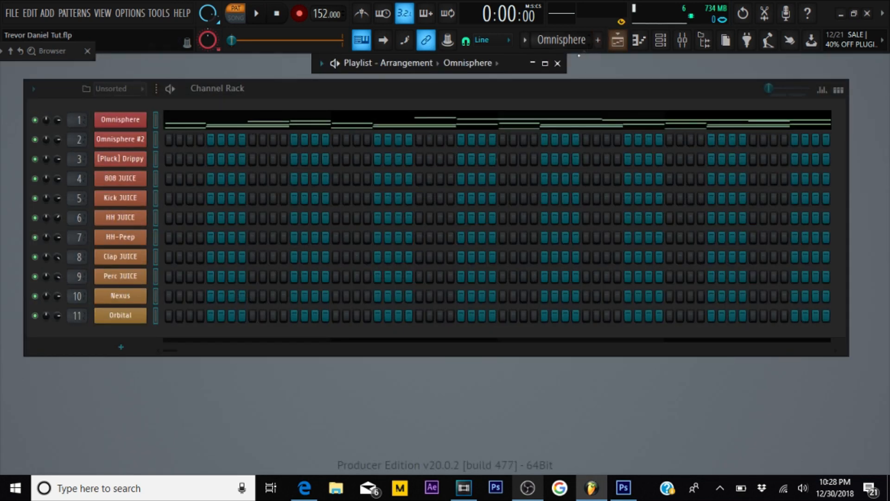
left_click(545, 63)
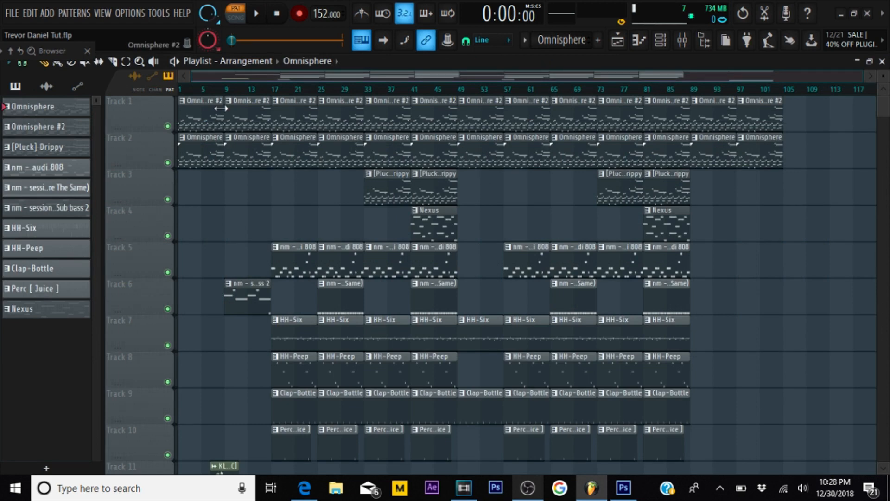
- Examine the full arrangement, including the sound effect clips and the Master volume and Gross Beat mix level automation
scroll(218, 110, "down", 2)
scroll(189, 113, "up", 2)
scroll(724, 135, "down", 9)
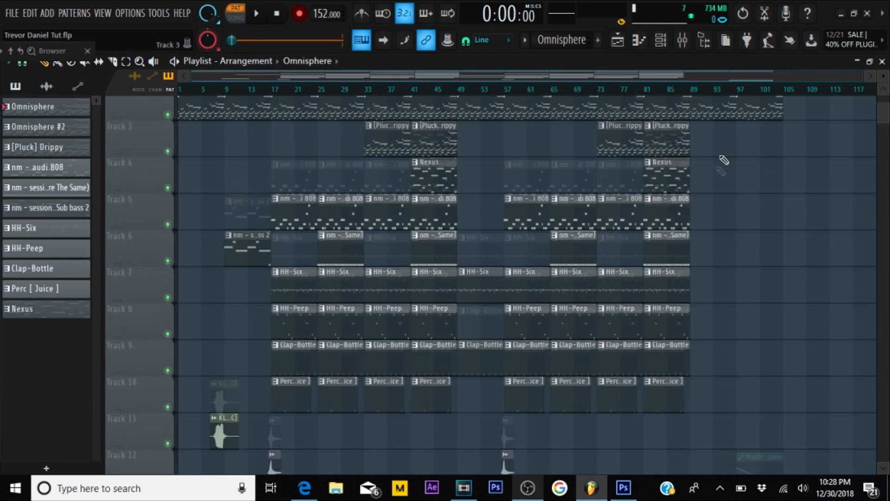
scroll(249, 264, "up", 2)
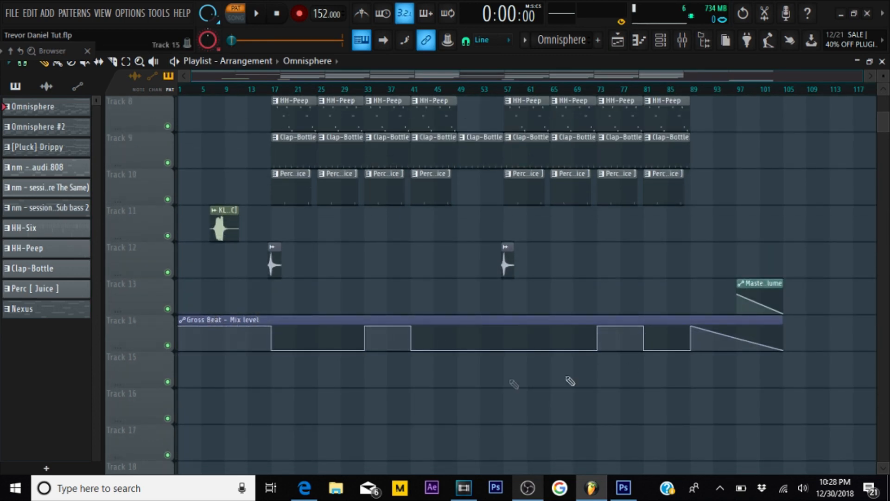
scroll(232, 358, "up", 4)
scroll(232, 358, "down", 4)
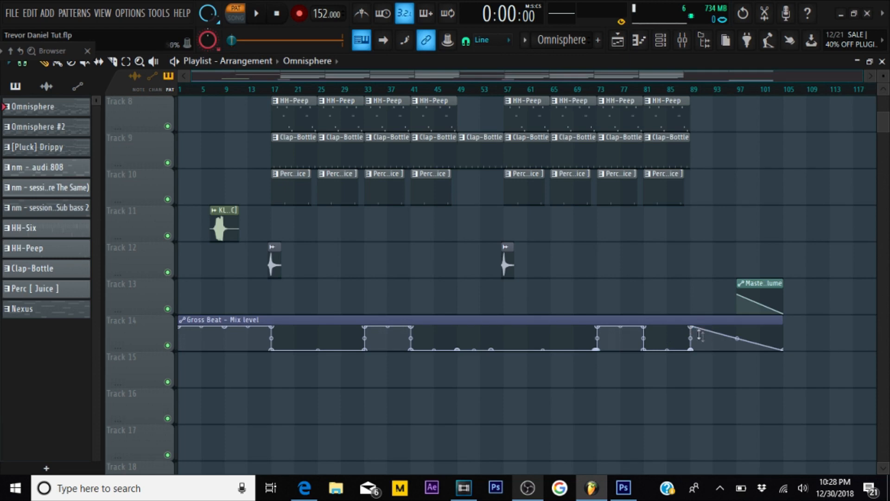
scroll(725, 265, "up", 3)
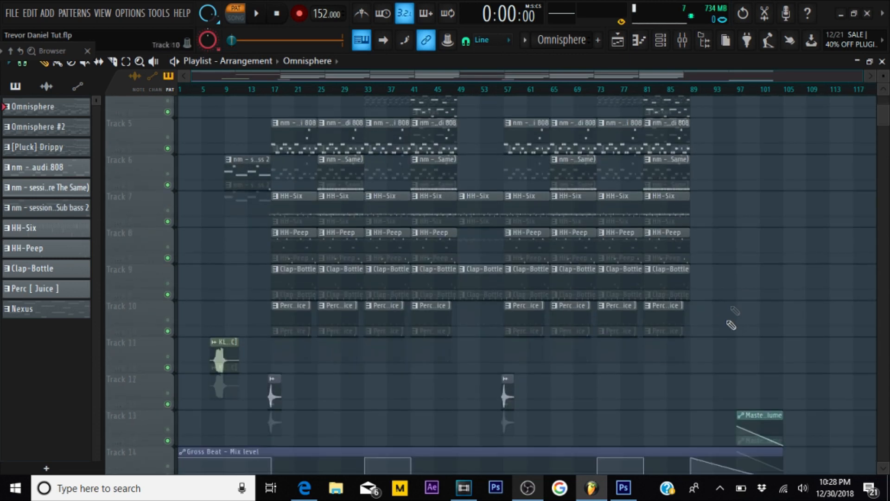
scroll(732, 323, "down", 3)
scroll(756, 314, "up", 3)
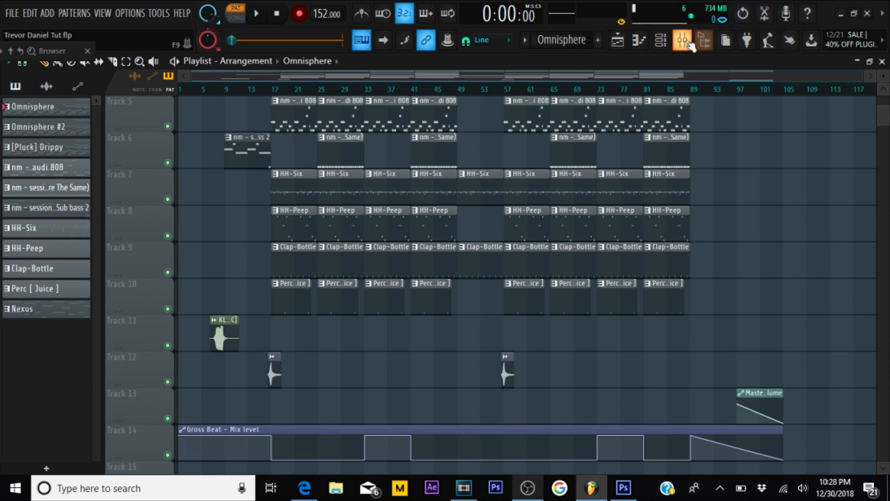
- Place the song position at bar 97 and try to create an automation clip for the Master track's volume
scroll(741, 197, "up", 4)
left_click_drag(752, 88, 737, 88)
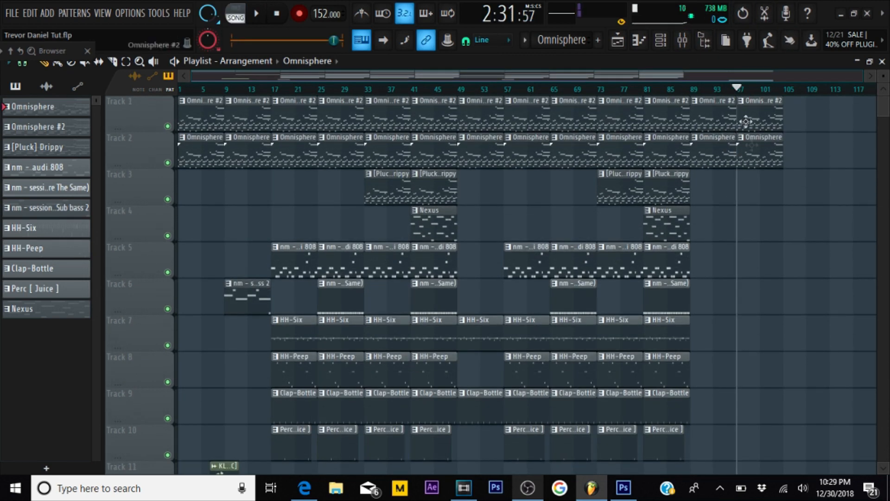
scroll(826, 293, "down", 4)
left_click(682, 40)
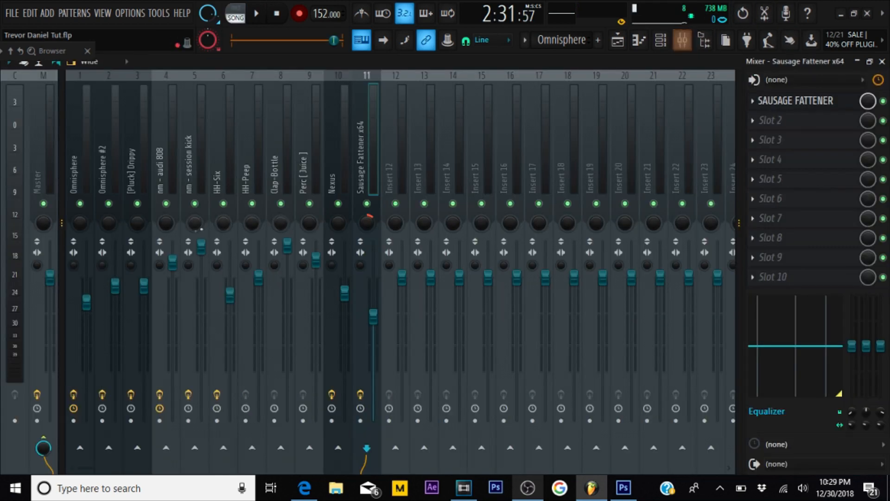
right_click(54, 271)
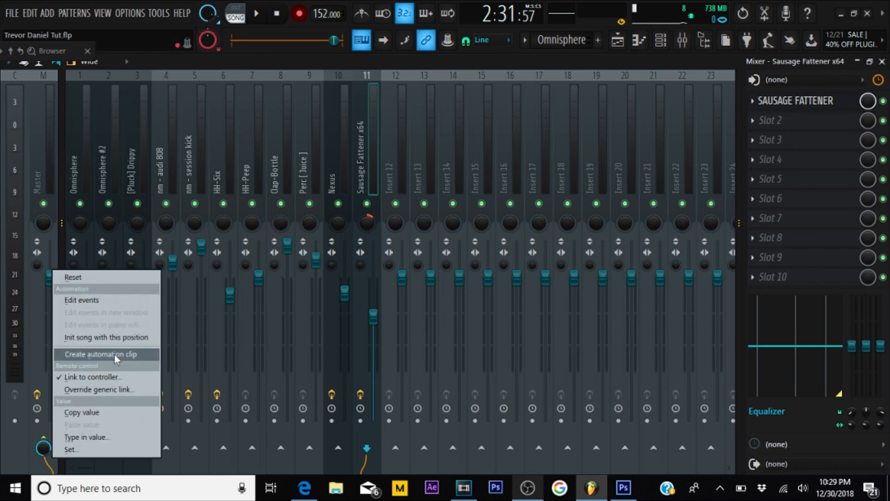
left_click(101, 353)
- Examine the Master volume fade clip, return the song position to the start and scrub it around bar 17
scroll(756, 357, "down", 3)
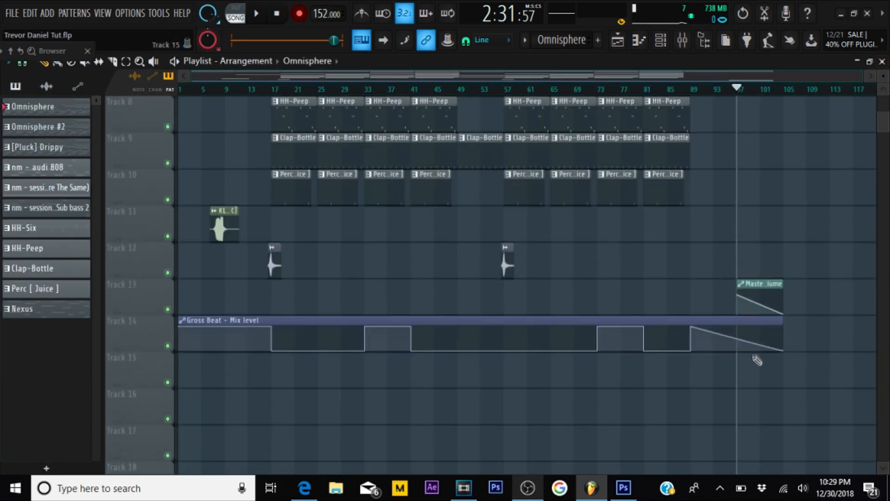
scroll(598, 129, "up", 5)
left_click_drag(763, 89, 132, 112)
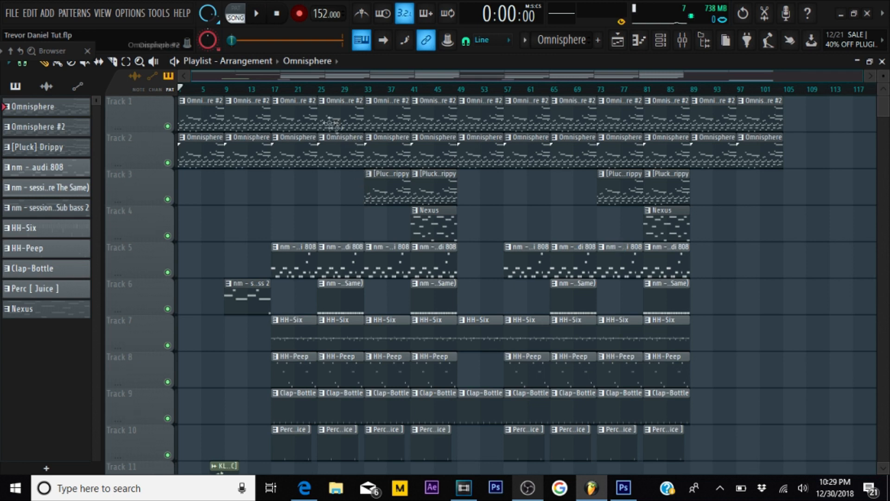
mouse_move(207, 89)
left_mouse_down()
mouse_move(232, 98)
mouse_move(275, 80)
left_mouse_up()
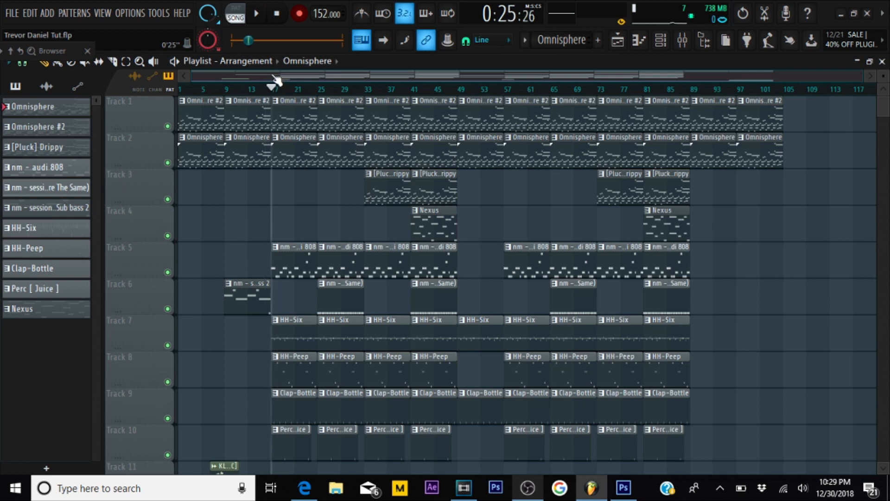
mouse_move(277, 81)
left_mouse_down()
mouse_move(222, 95)
mouse_move(229, 101)
left_mouse_up()
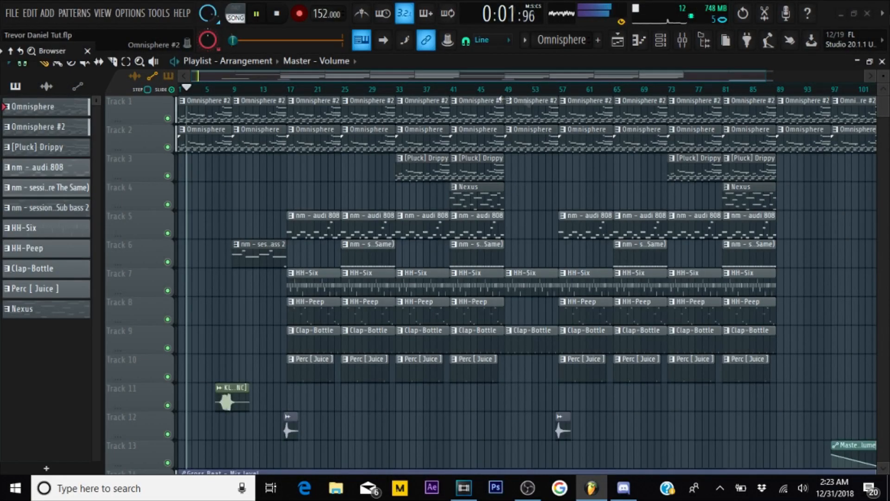
- Look over the lower playlist tracks and the Gross Beat mix level automation while the song plays from the start
mouse_move(722, 74)
left_mouse_down()
mouse_move(756, 73)
mouse_move(721, 73)
left_mouse_up()
left_click_drag(886, 111, 887, 115)
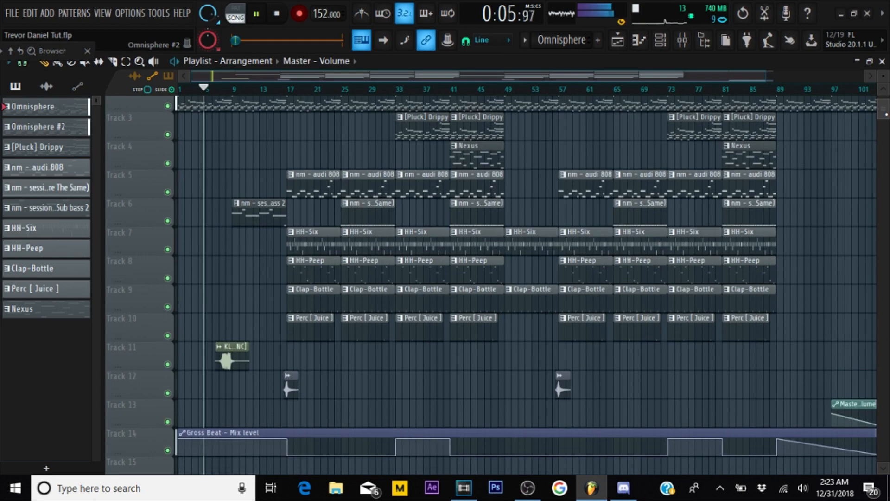
scroll(823, 150, "up", 1)
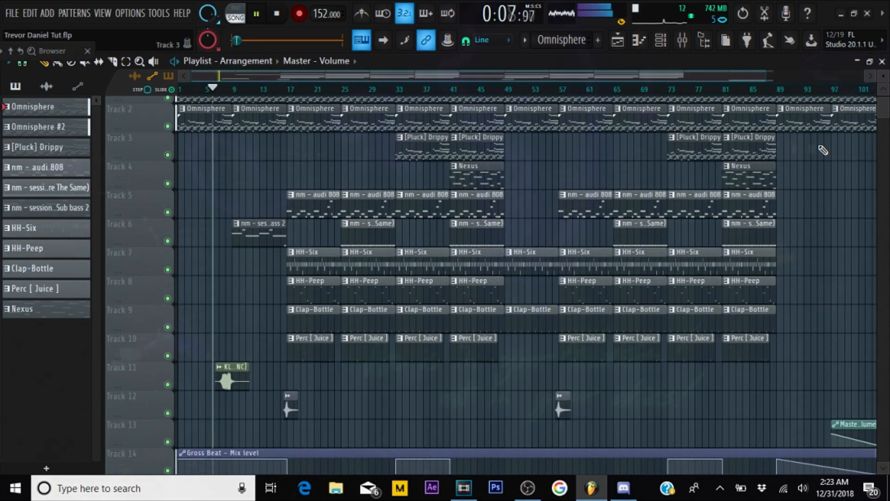